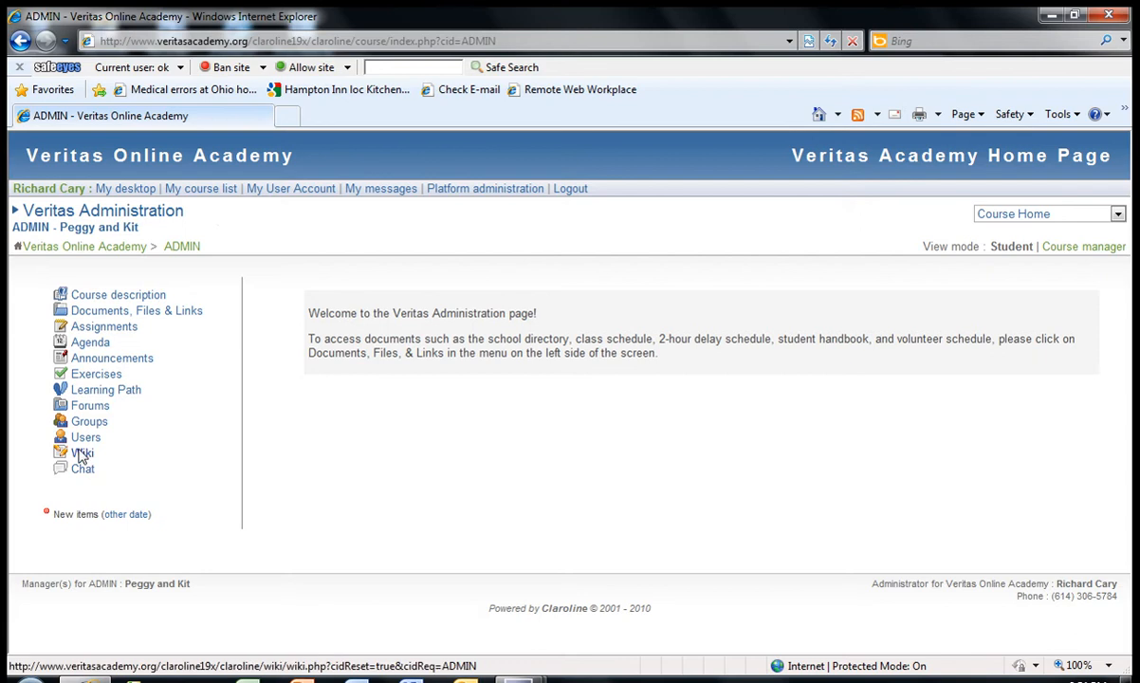
# Open the course's wiki list in course manager view and start a new wiki titled "Wiki on wikis"
pyautogui.click(84, 454)
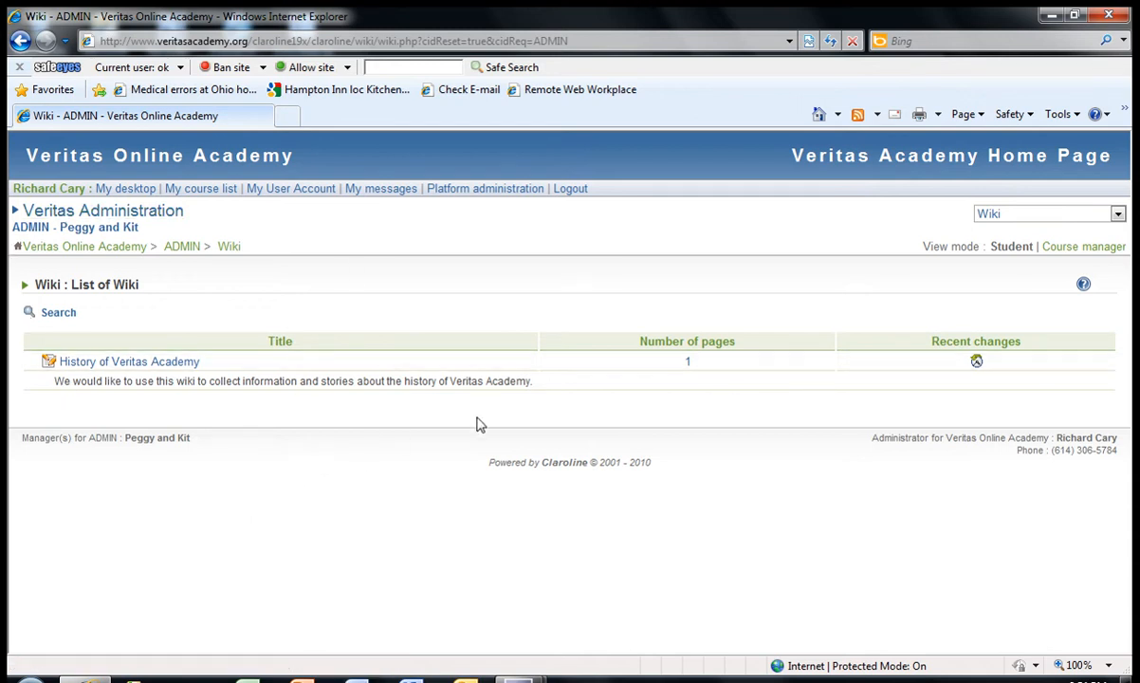
pyautogui.click(1068, 249)
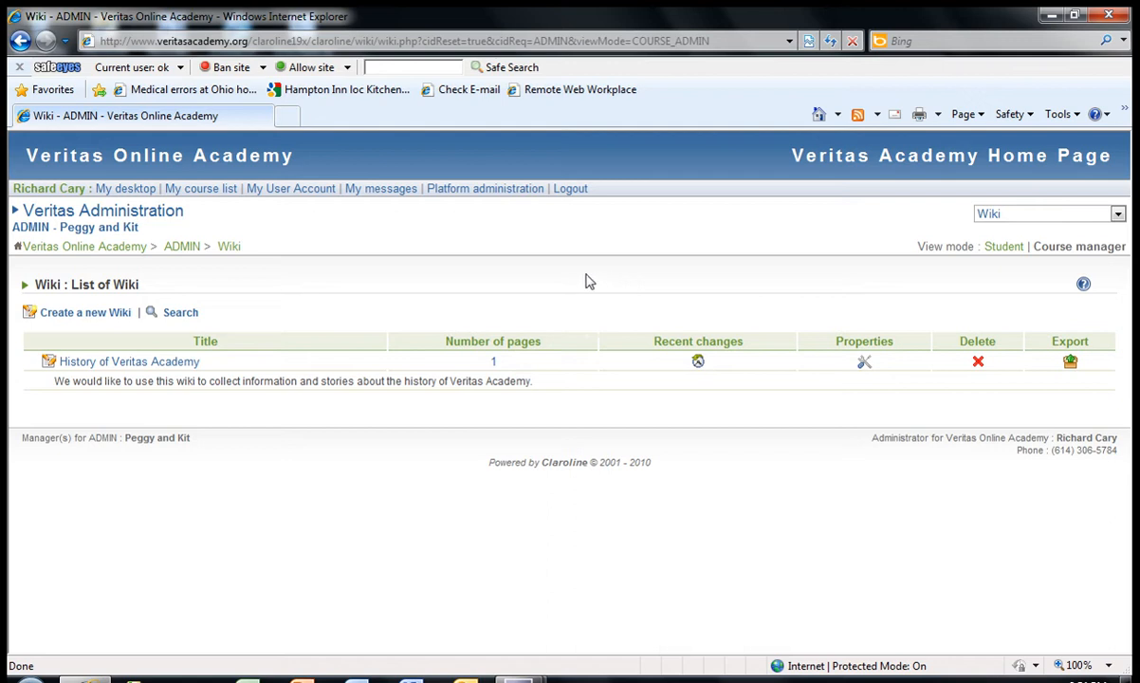
pyautogui.click(80, 316)
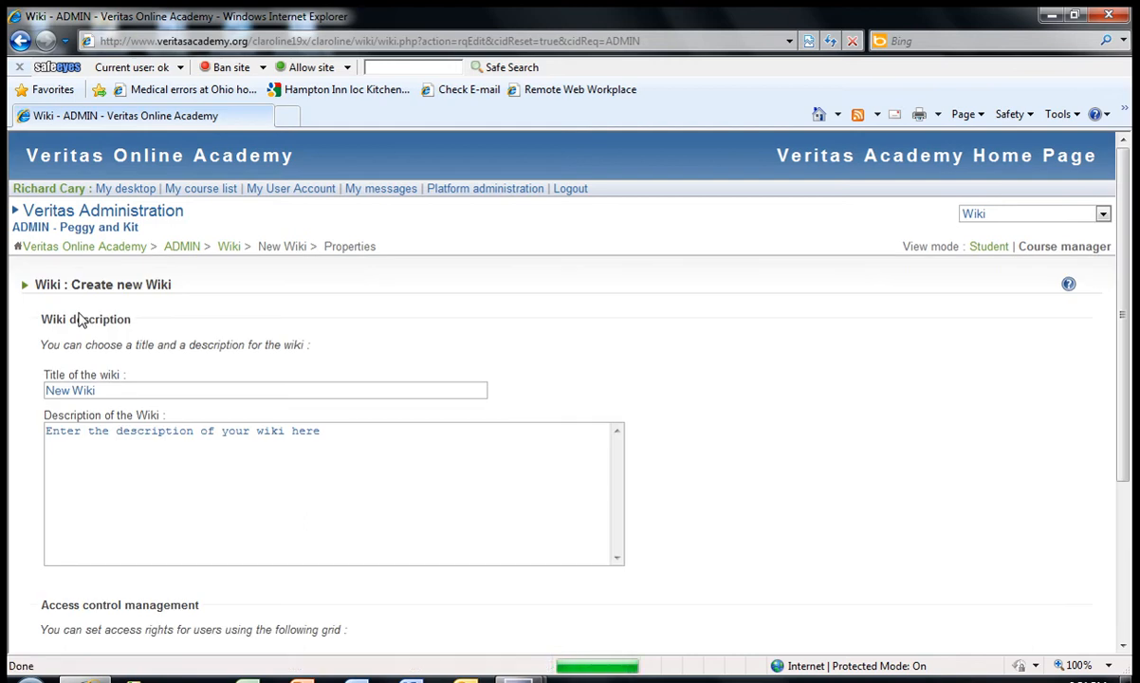
pyautogui.moveTo(112, 393); pyautogui.dragTo(37, 388)
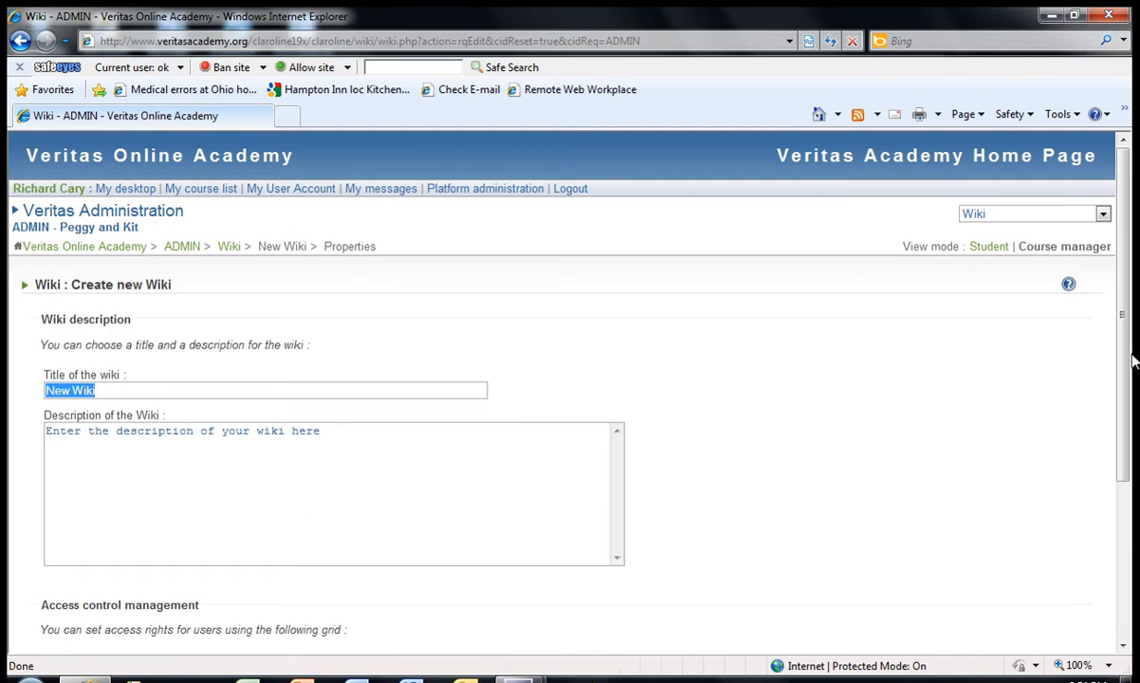
pyautogui.write('Wiki')
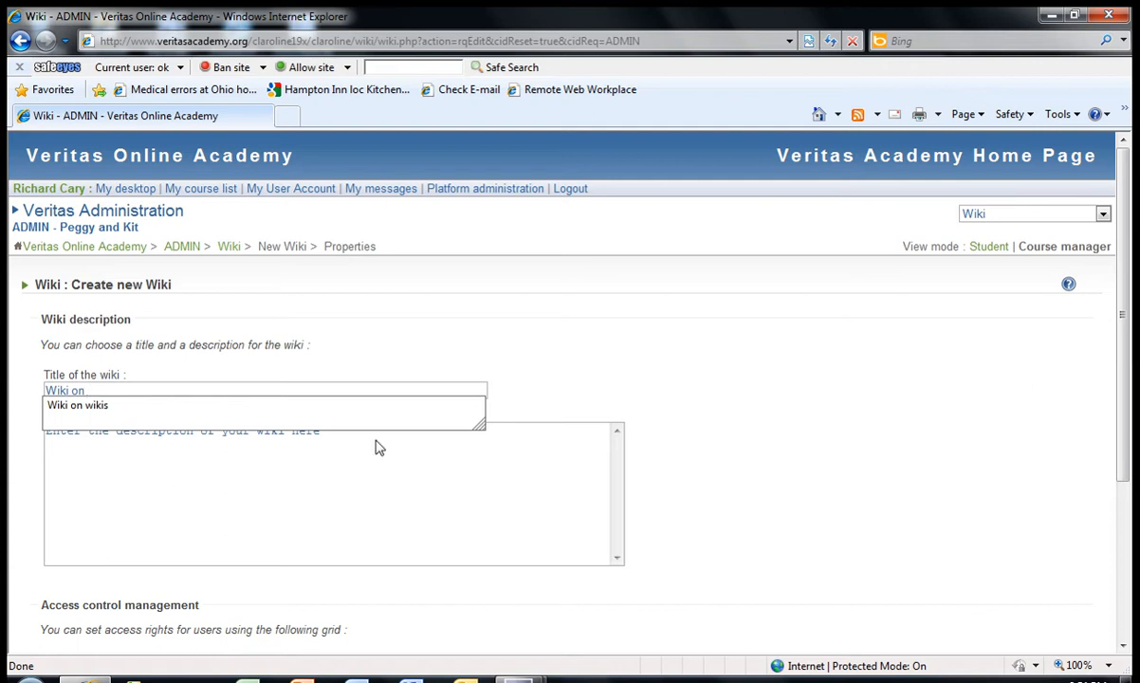
pyautogui.click(90, 405)
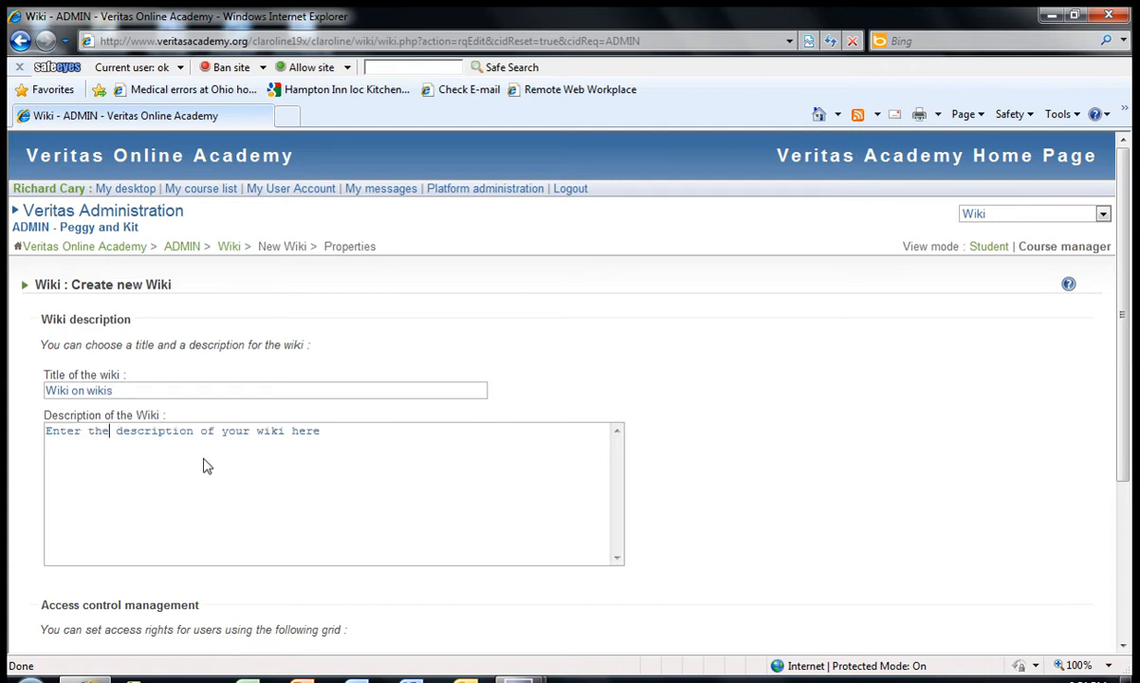
# Replace the placeholder wiki description with "This wiki is intended to teach you how to use wikis!"
pyautogui.moveTo(320, 432); pyautogui.dragTo(109, 441)
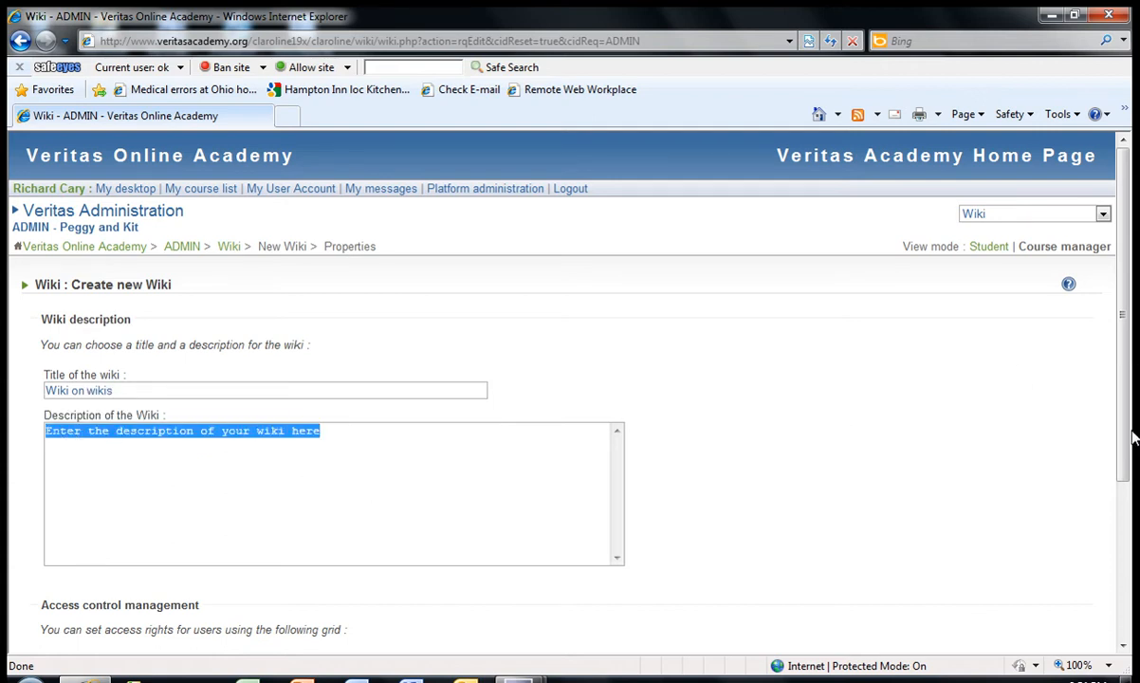
pyautogui.write('This wiki is intended to teac')
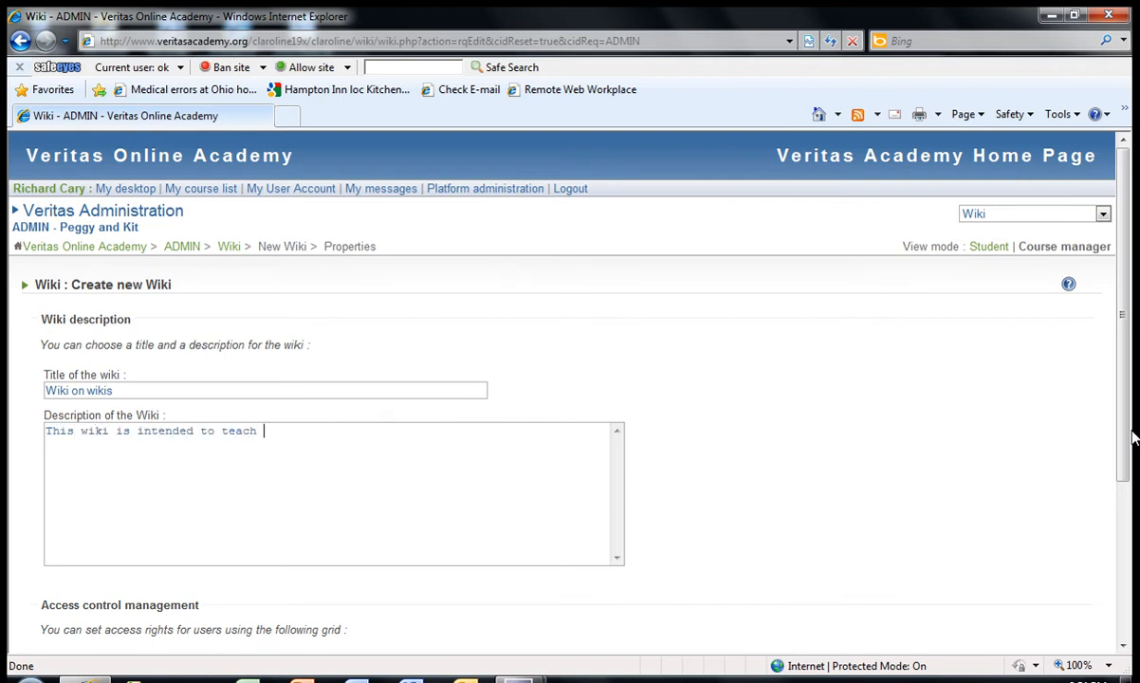
pyautogui.write('how to use wikis!')
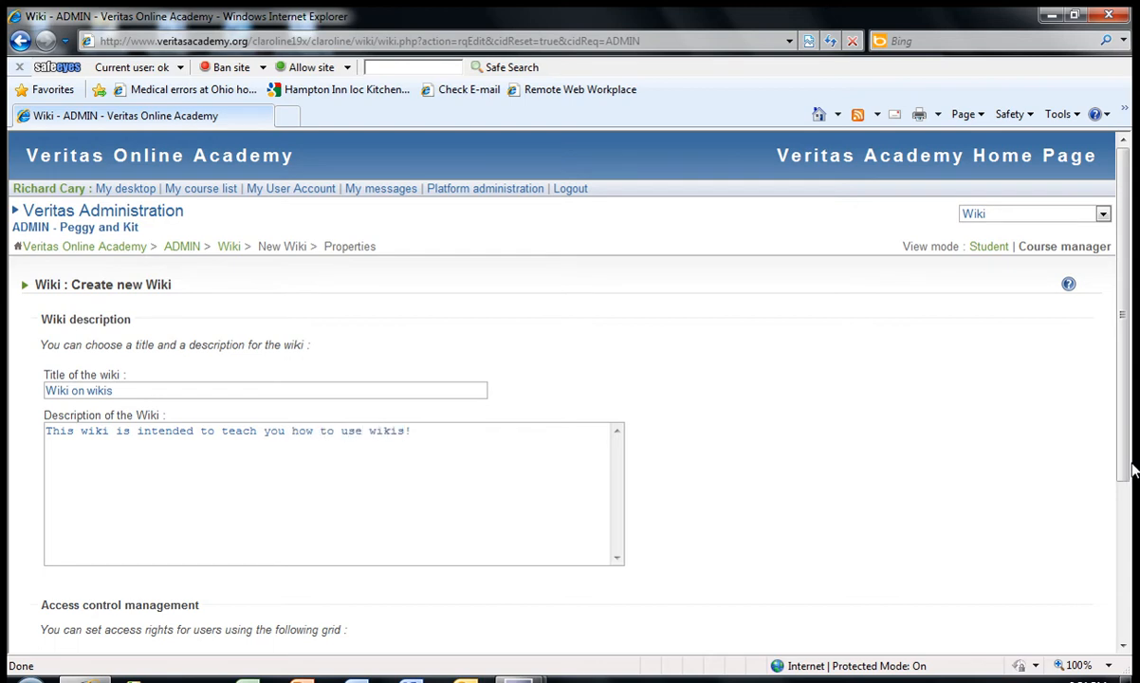
# Remove the Read Pages right for Others in the access grid and create the wiki
pyautogui.scroll(-3, 1132, 465)
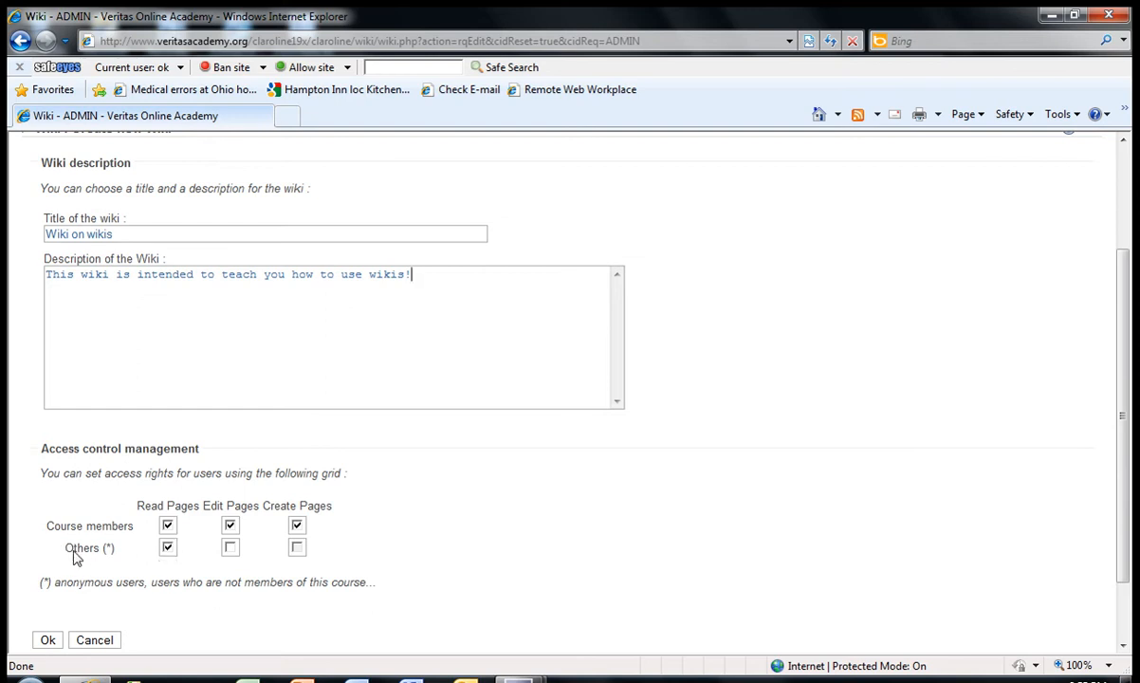
pyautogui.click(168, 548)
pyautogui.click(50, 641)
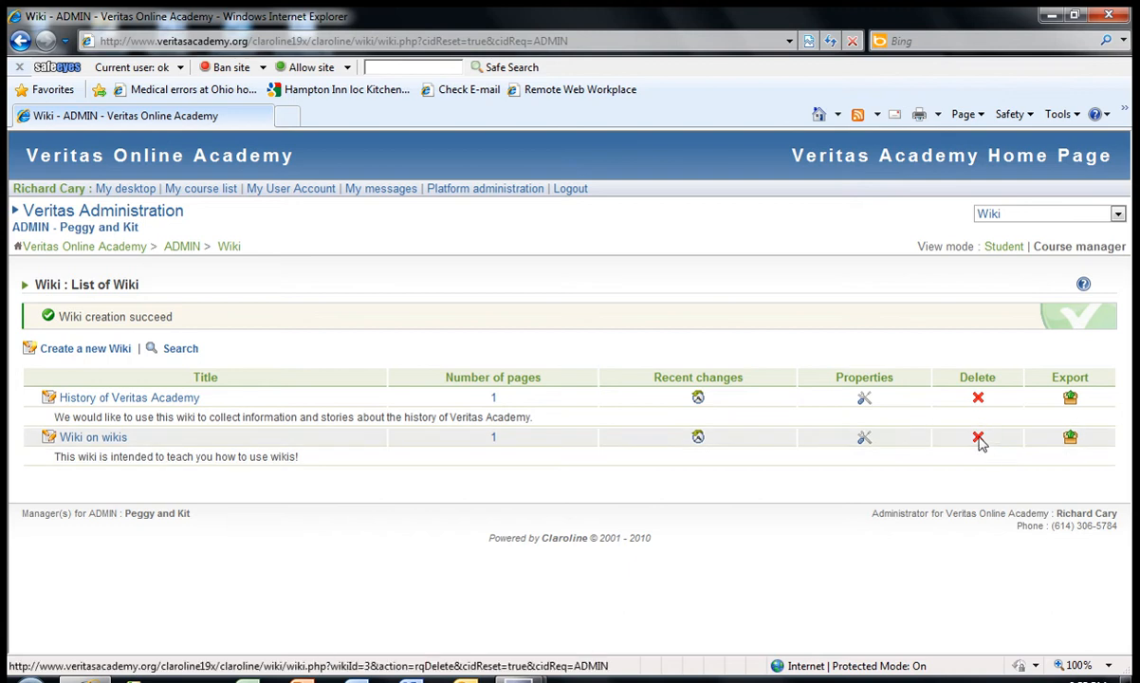
# Switch to student view and open the main page of "Wiki on wikis" for editing
pyautogui.click(1007, 247)
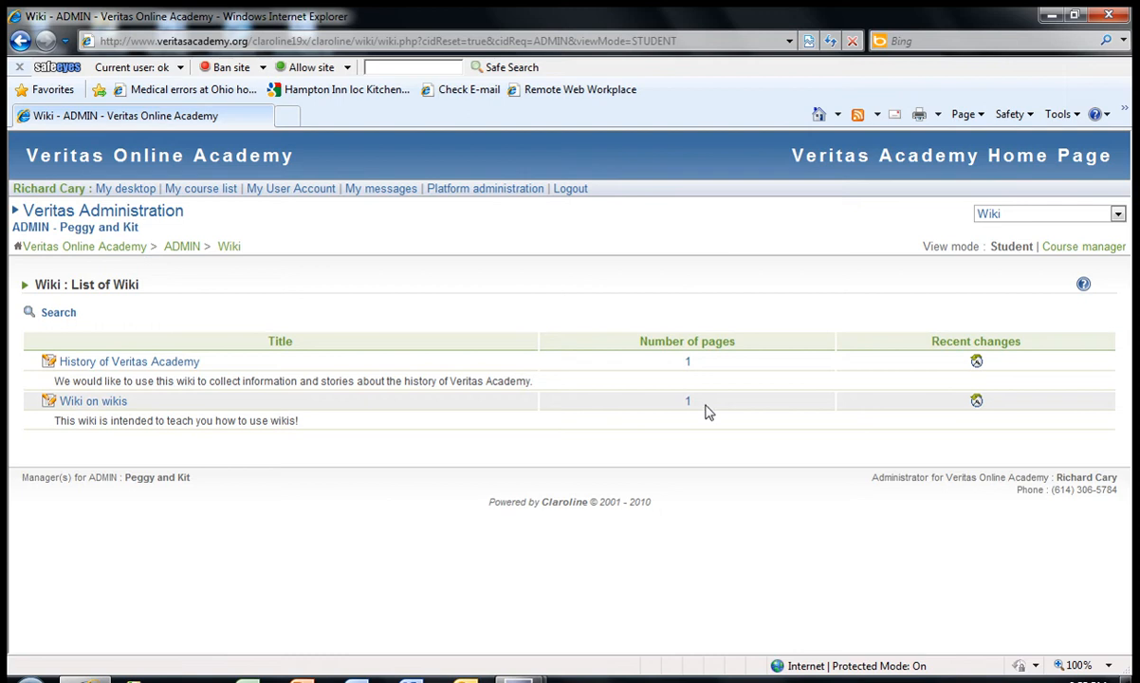
pyautogui.click(90, 402)
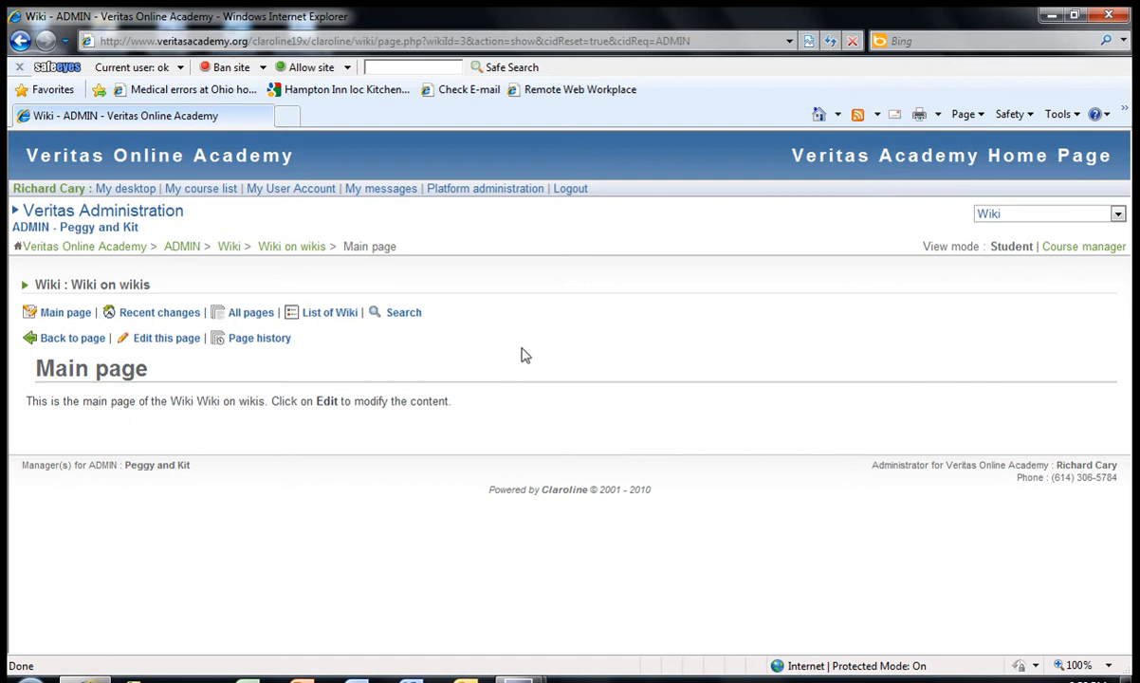
pyautogui.click(161, 342)
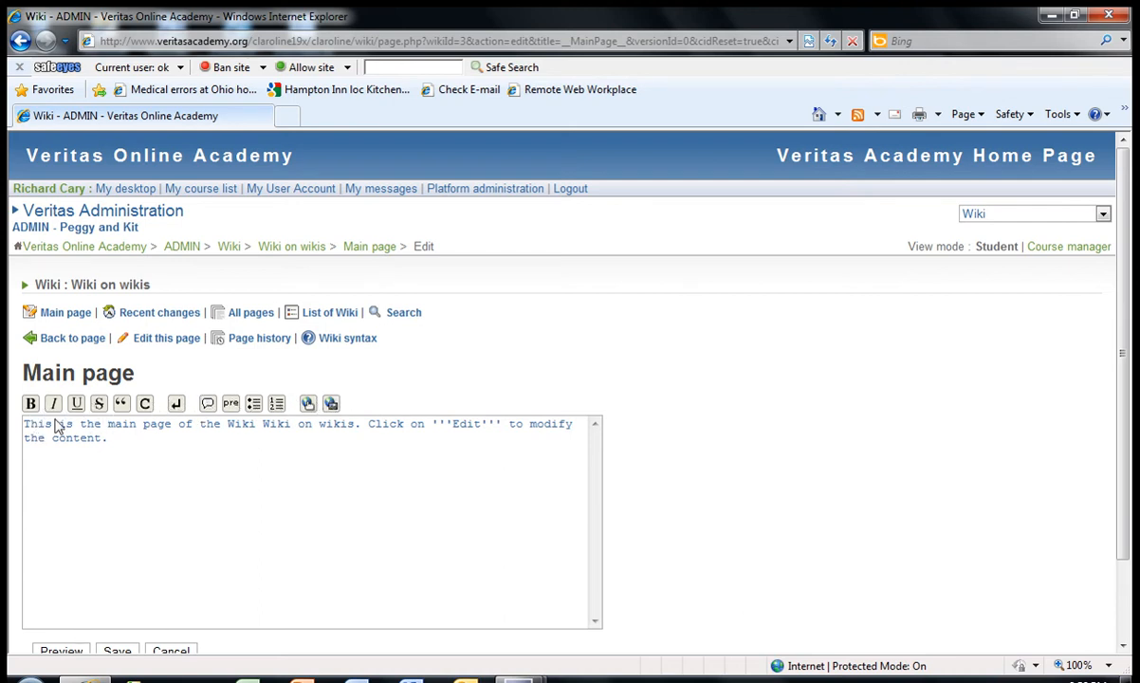
# Look over the Wiki syntax help, close it and return to the main page without editing
pyautogui.click(339, 341)
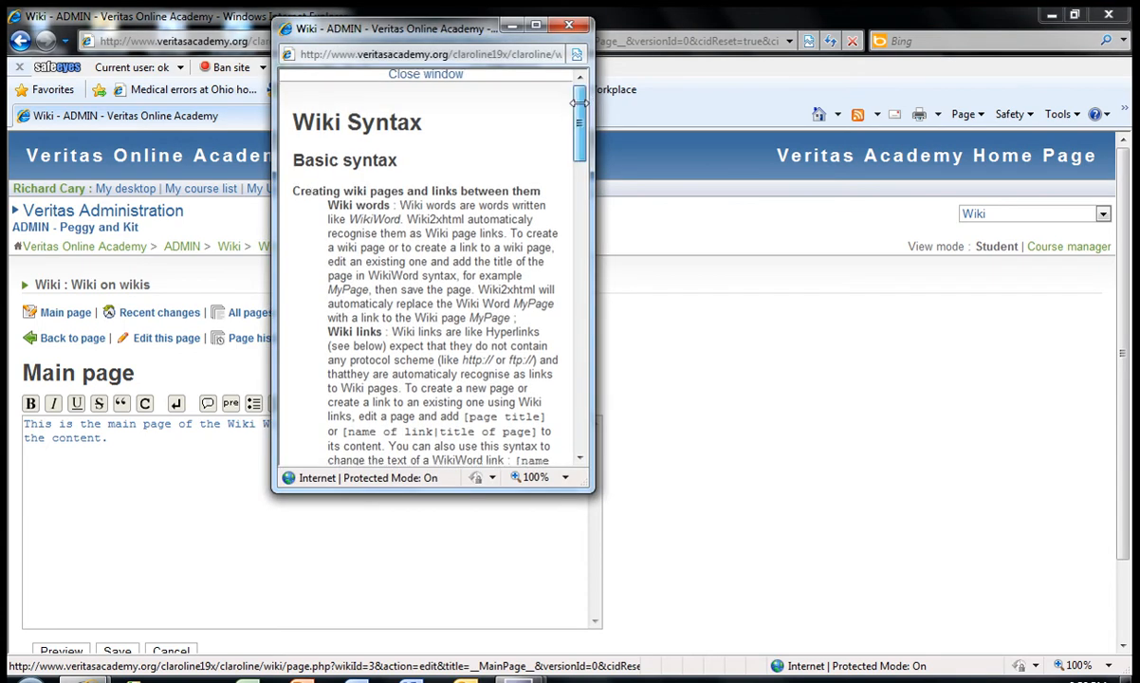
pyautogui.moveTo(578, 99)
pyautogui.mouseDown()
pyautogui.moveTo(585, 387)
pyautogui.moveTo(580, 88)
pyautogui.mouseUp()
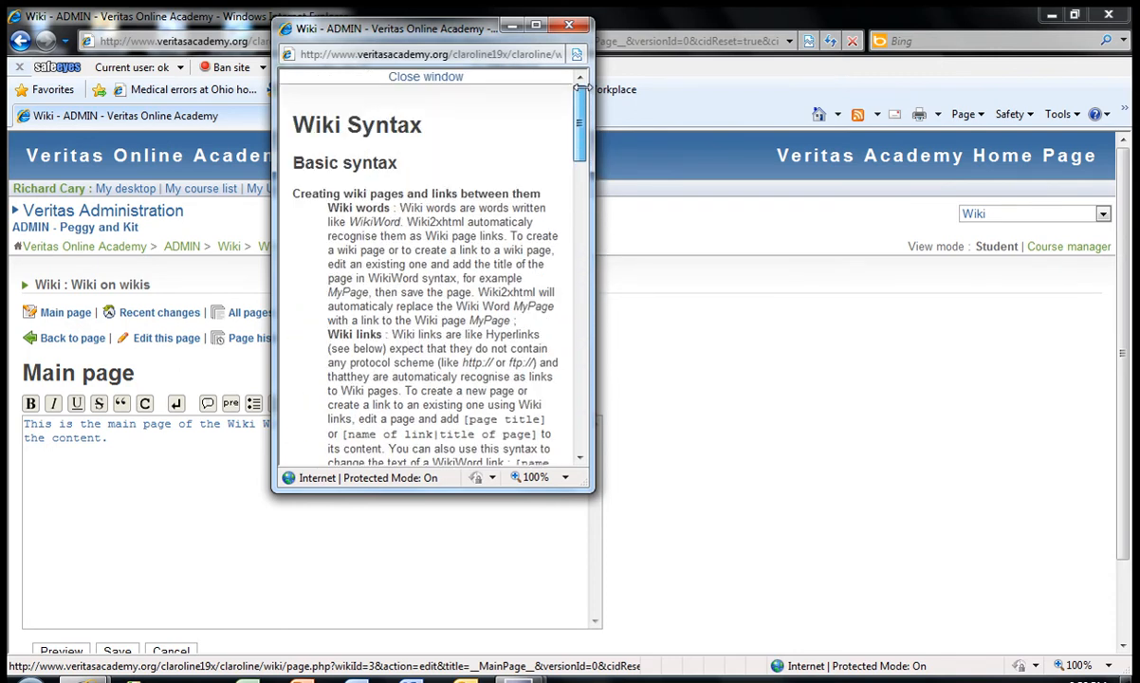
pyautogui.click(575, 31)
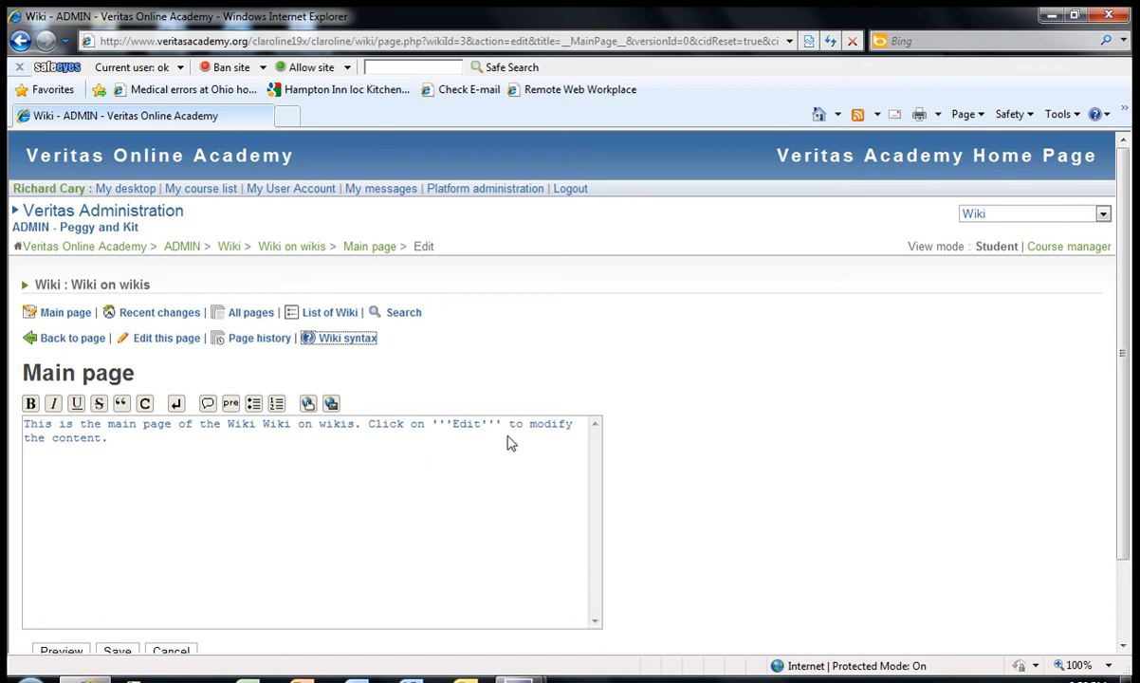
pyautogui.click(82, 339)
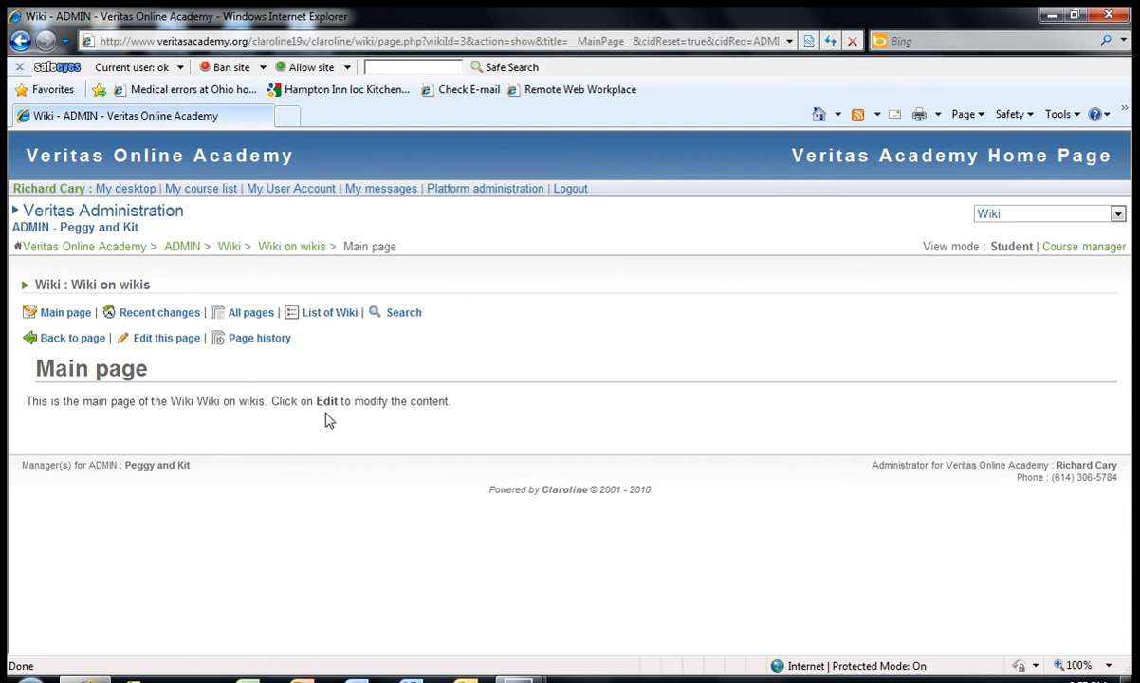
# Edit the main page and replace its default text with "This wiki will teach you how to use wikis."
pyautogui.click(144, 339)
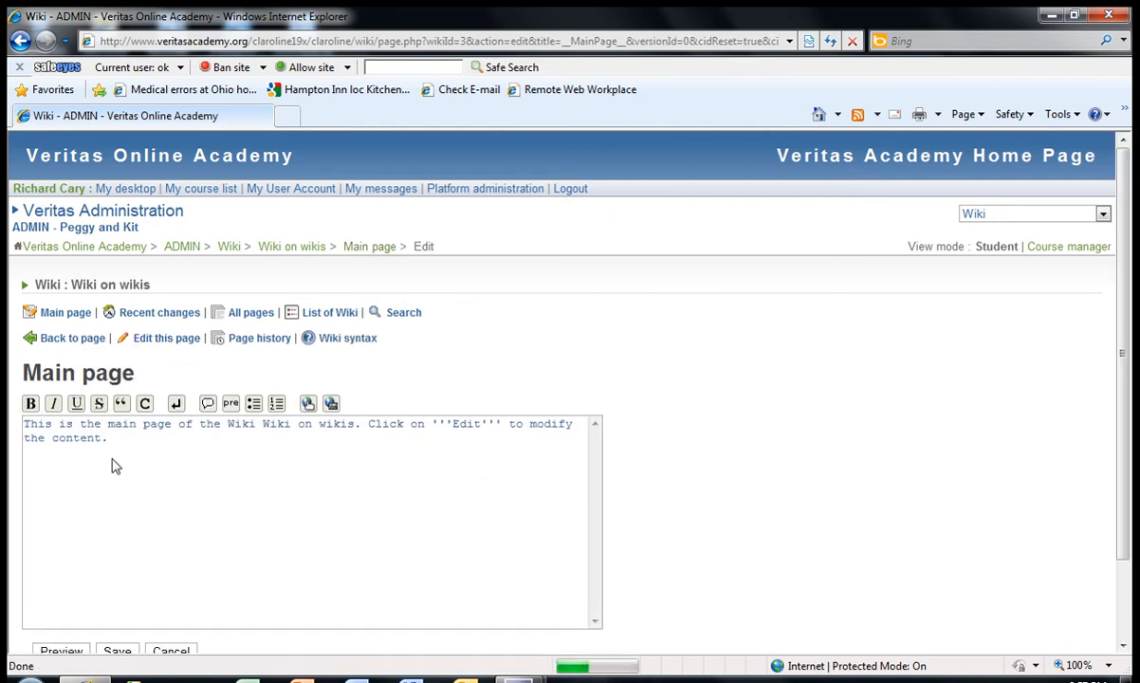
pyautogui.moveTo(110, 438); pyautogui.dragTo(24, 424)
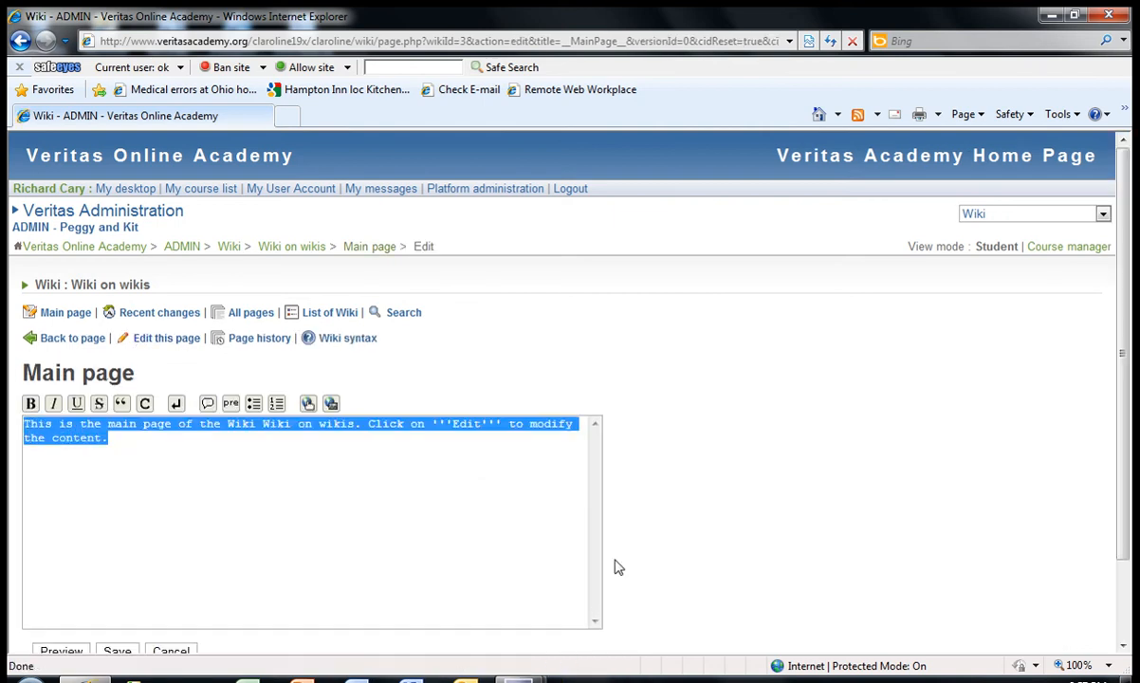
pyautogui.write('This wiki')
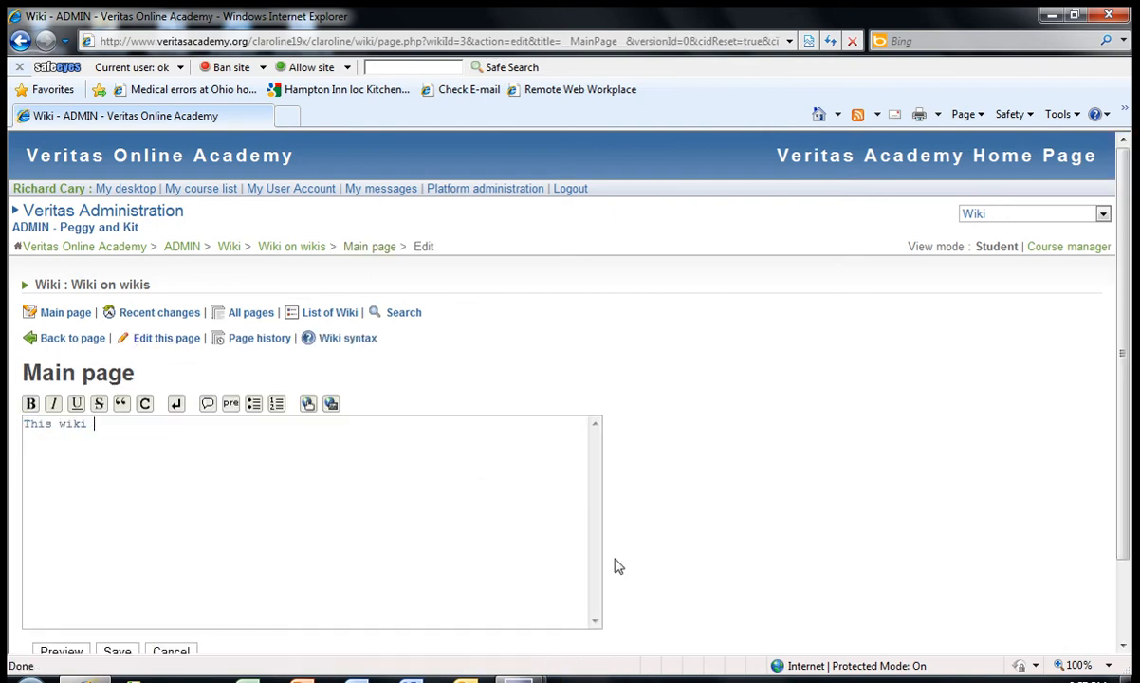
pyautogui.write(' will teach you how to use wikis.')
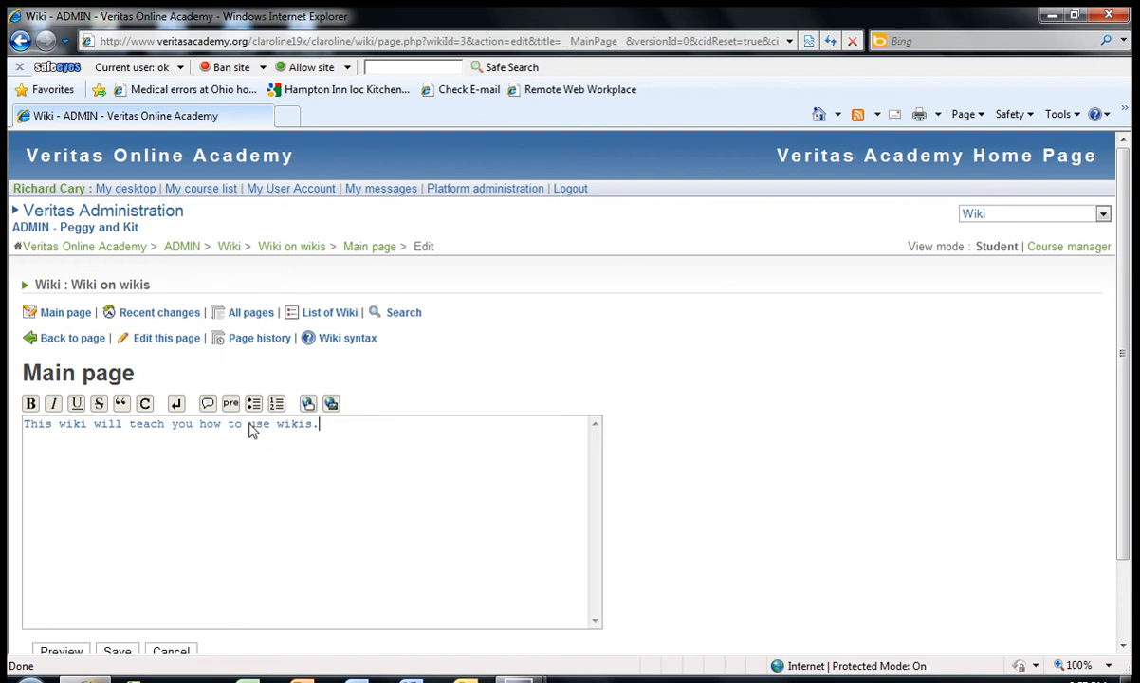
# Underline the word "use" and make the word "wiki" bold in the main page sentence
pyautogui.moveTo(249, 429); pyautogui.dragTo(274, 431)
pyautogui.click(78, 406)
pyautogui.moveTo(61, 424); pyautogui.dragTo(88, 428)
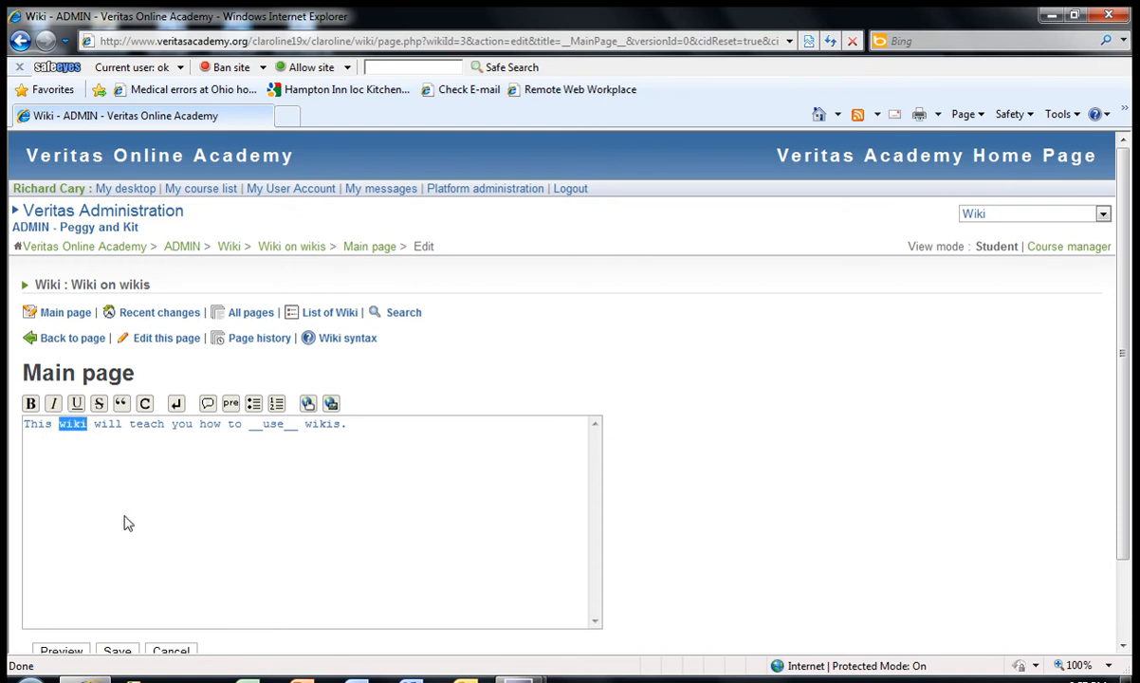
pyautogui.click(31, 405)
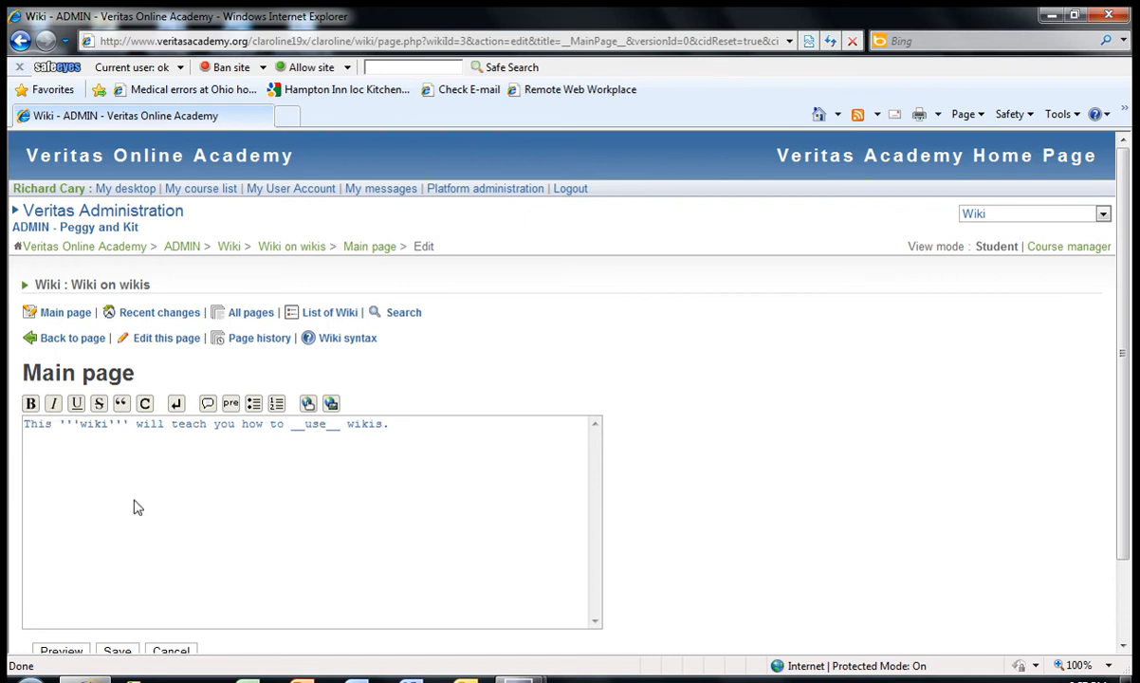
# Add the numbered items "How to create a wiki", "How to edit a wiki" and "How to create new pages" below the sentence and save
pyautogui.click(407, 432)
pyautogui.press('Return')
pyautogui.click(276, 406)
pyautogui.write('# How to create a wiki')
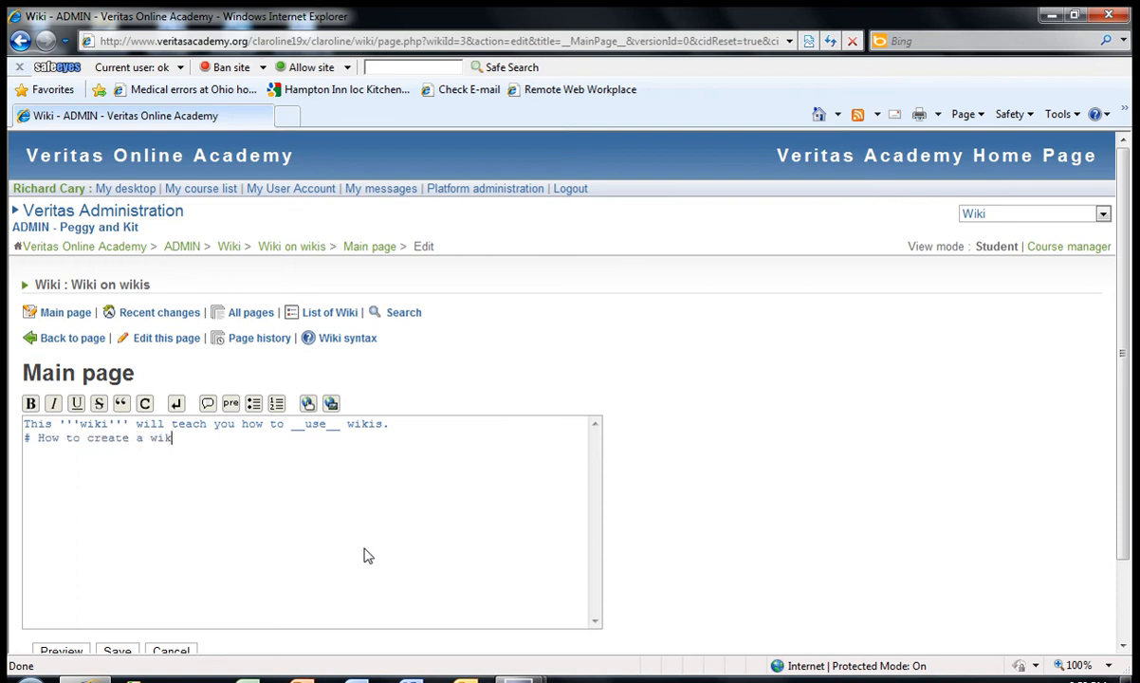
pyautogui.click(276, 403)
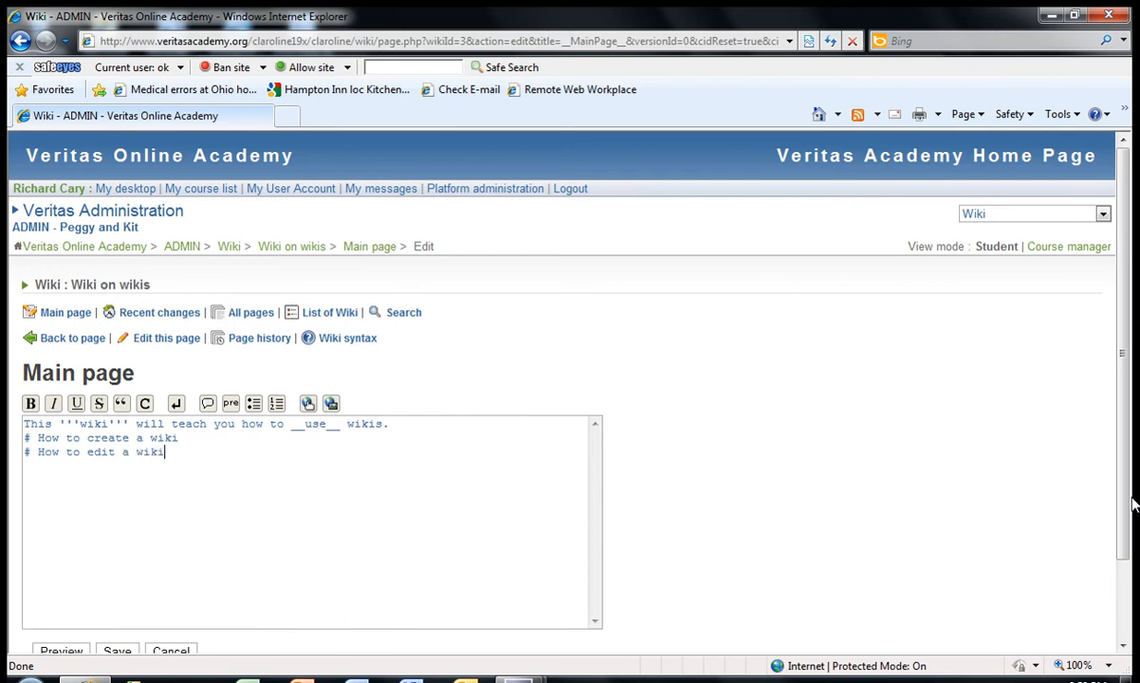
pyautogui.click(276, 403)
pyautogui.write('hOW T')
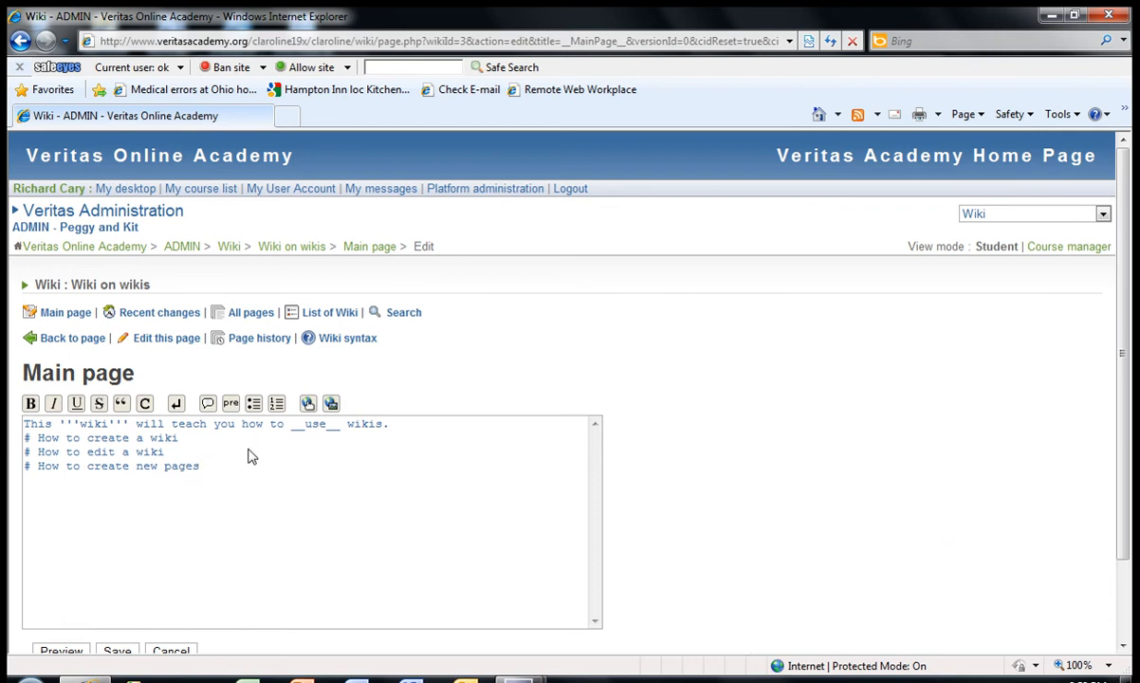
pyautogui.scroll(-2, 313, 474)
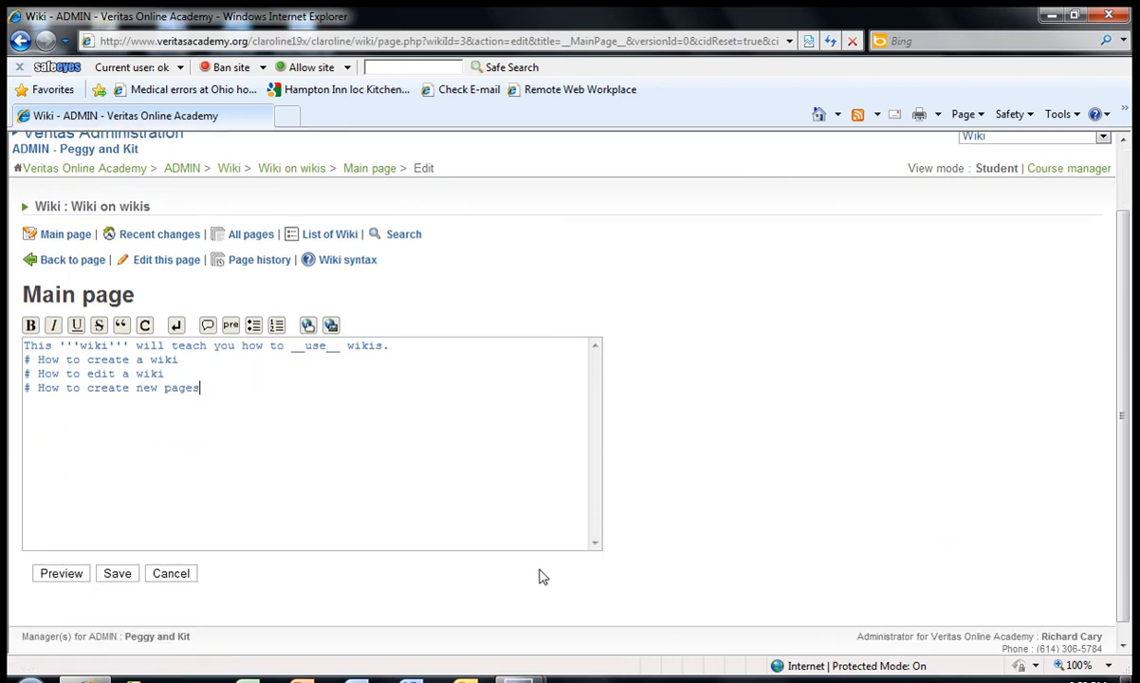
pyautogui.click(118, 575)
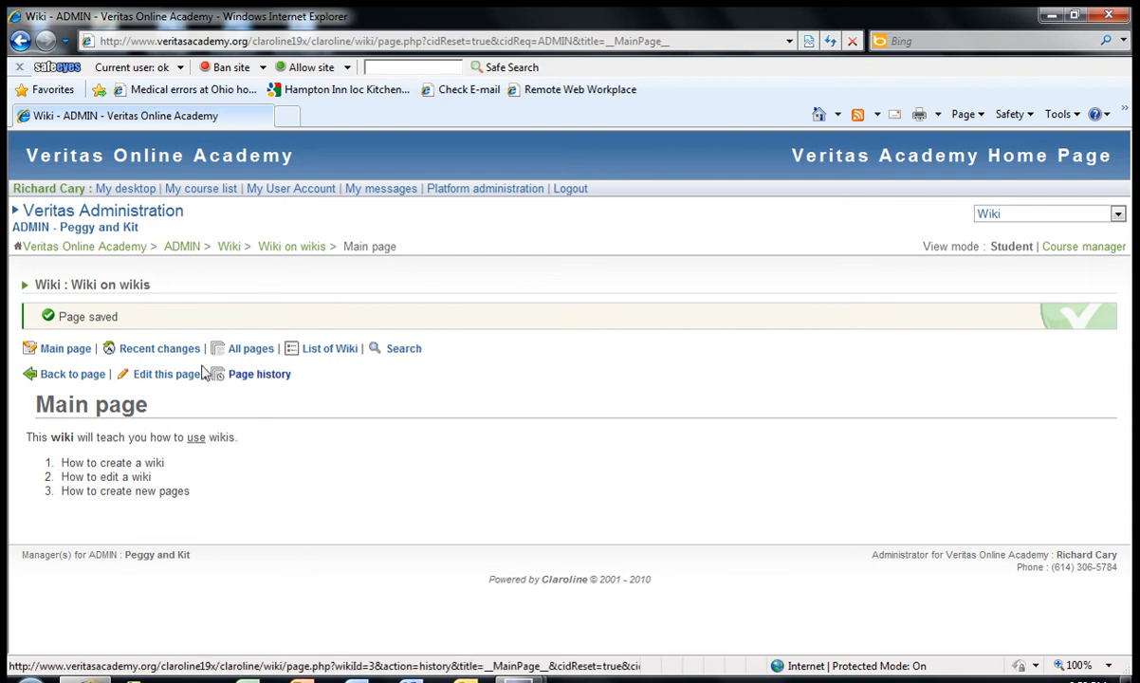
# Edit the main page to enclose each of the three numbered items in square brackets as wiki page links, and save it
pyautogui.click(167, 375)
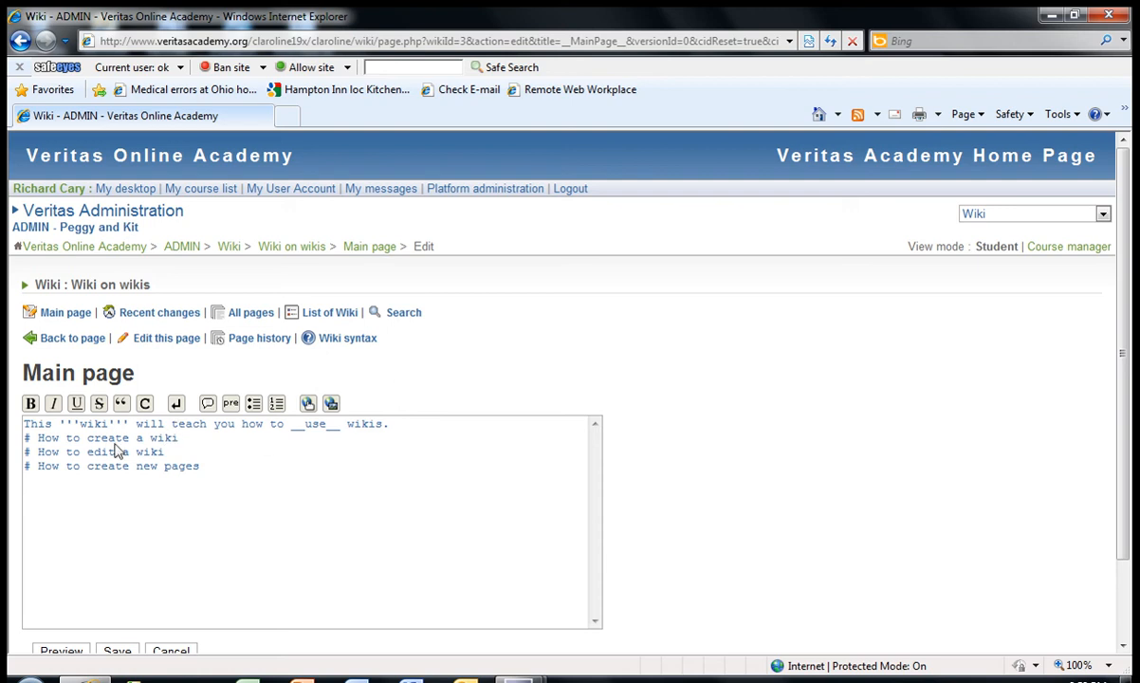
pyautogui.click(38, 439)
pyautogui.write('[')
pyautogui.click(186, 439)
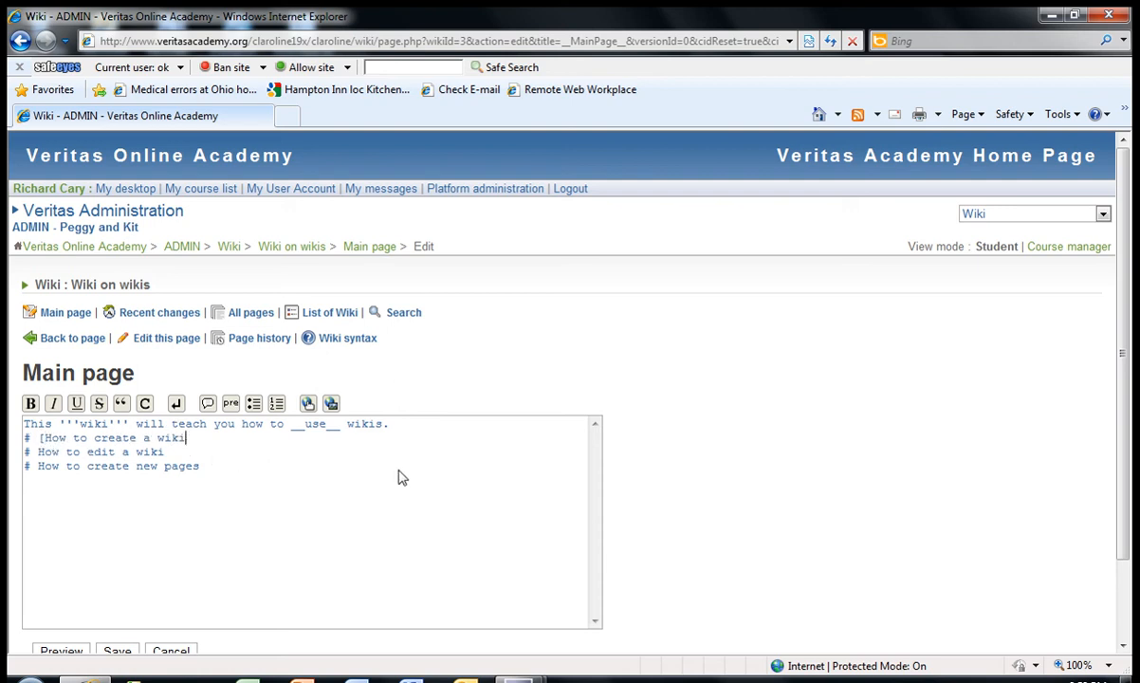
pyautogui.write(']')
pyautogui.click(38, 453)
pyautogui.write('[')
pyautogui.click(172, 452)
pyautogui.write(']')
pyautogui.click(38, 467)
pyautogui.write('[')
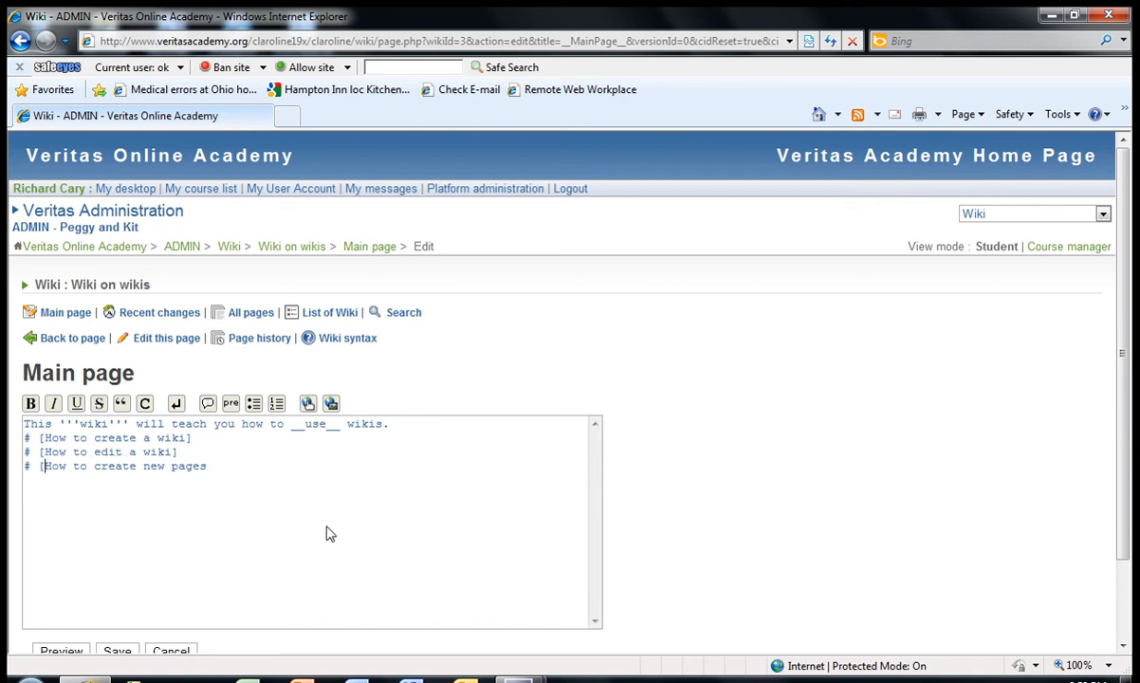
pyautogui.click(206, 469)
pyautogui.write(']')
pyautogui.click(116, 651)
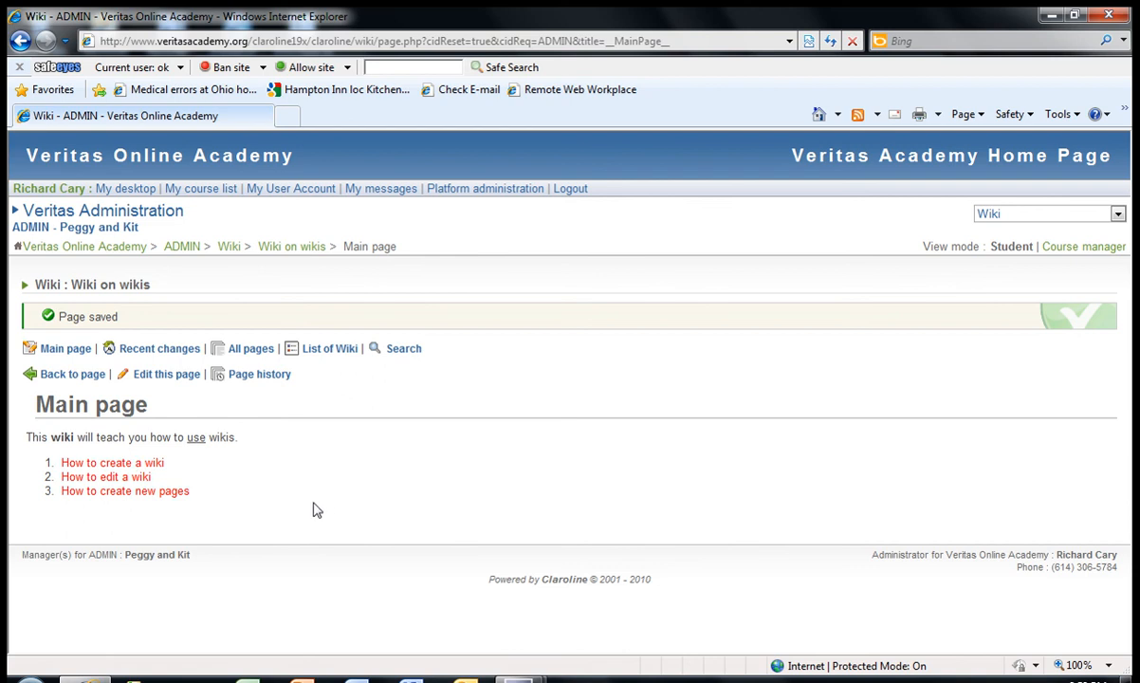
# Open "How to create new pages" and write "You can create a new page by adding brackets around whatever you want the page to be named."
pyautogui.click(114, 500)
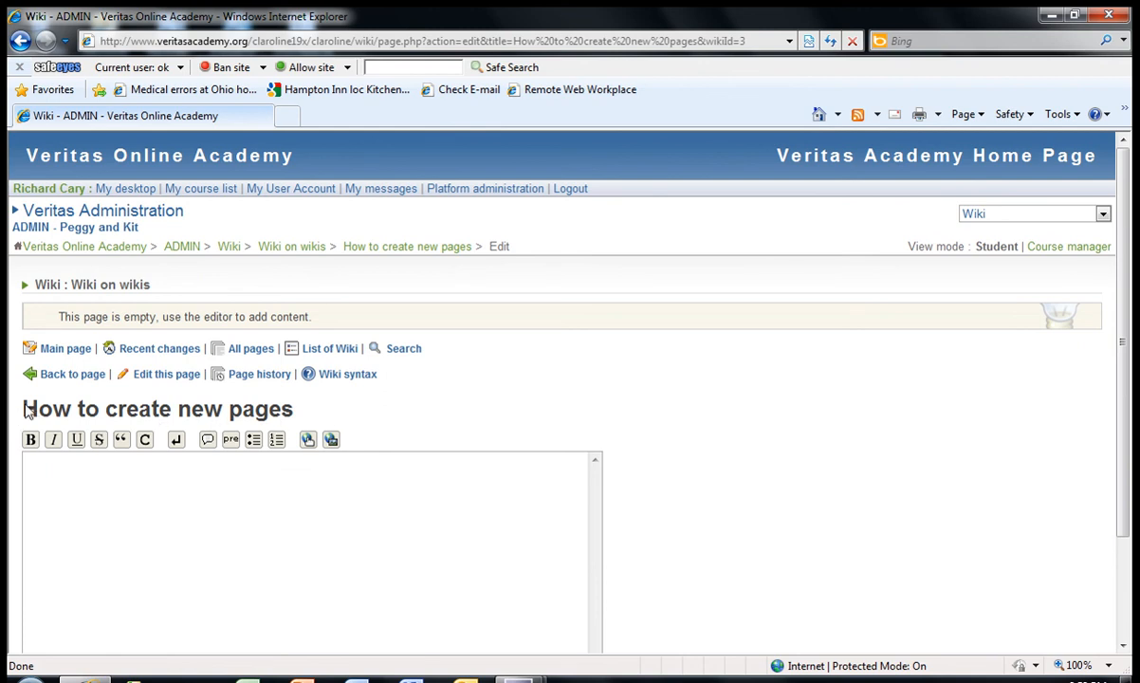
pyautogui.click(112, 473)
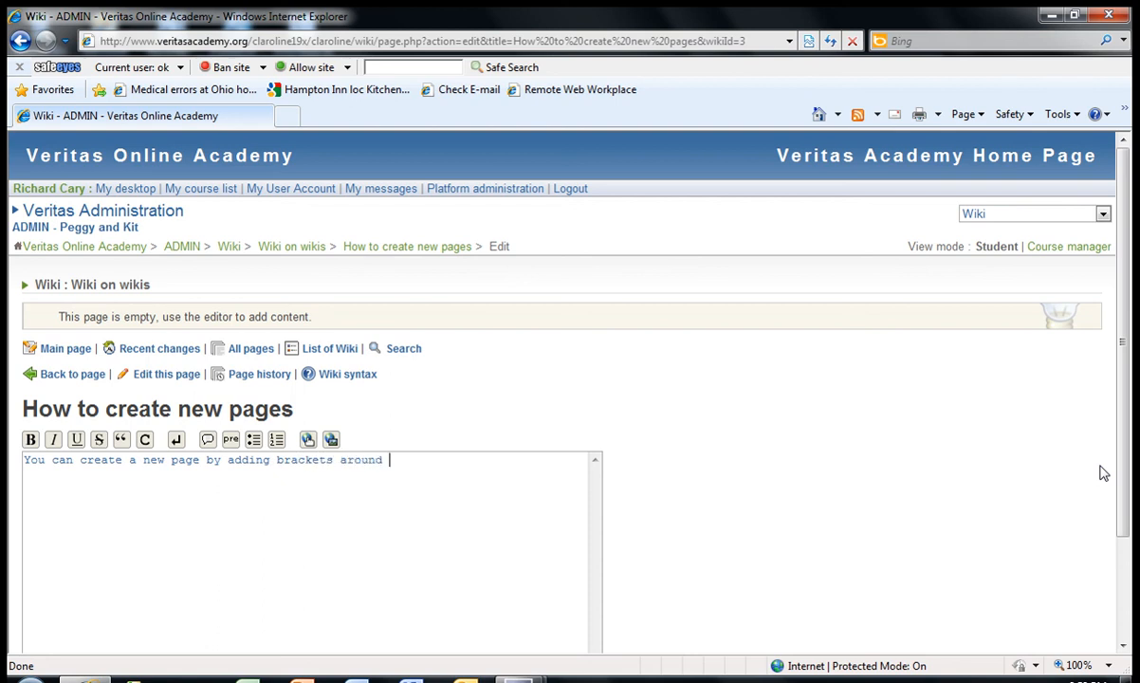
pyautogui.write('whatever you want to')
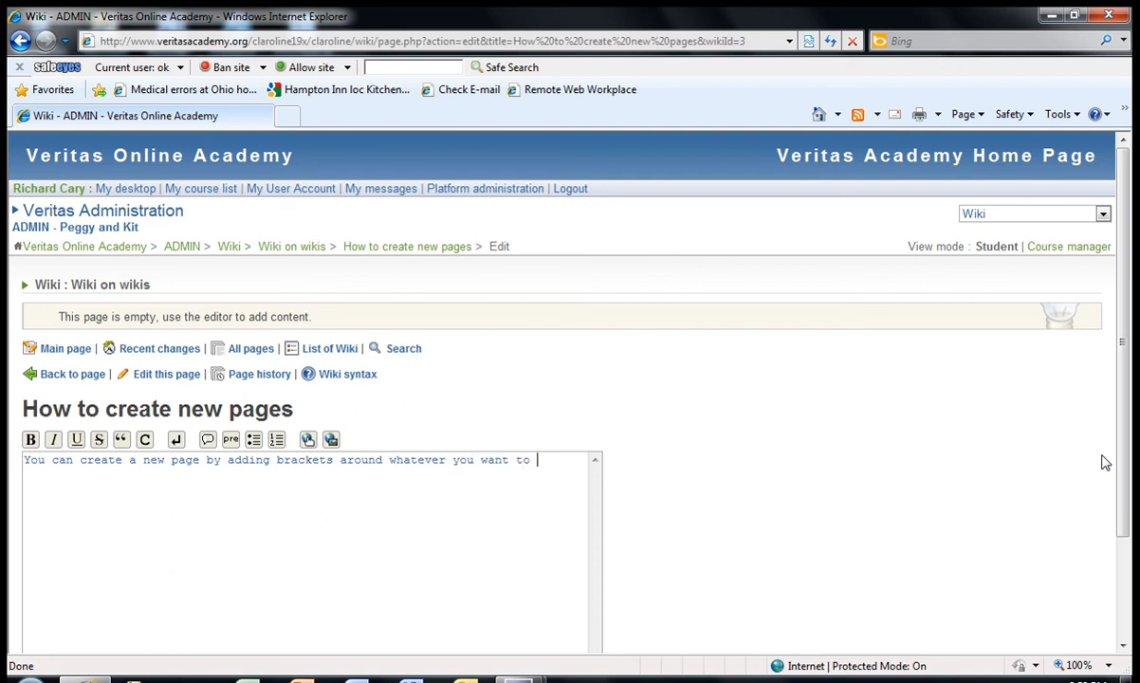
pyautogui.press('BackSpace')
pyautogui.press('BackSpace')
pyautogui.write('he page to be named. ')
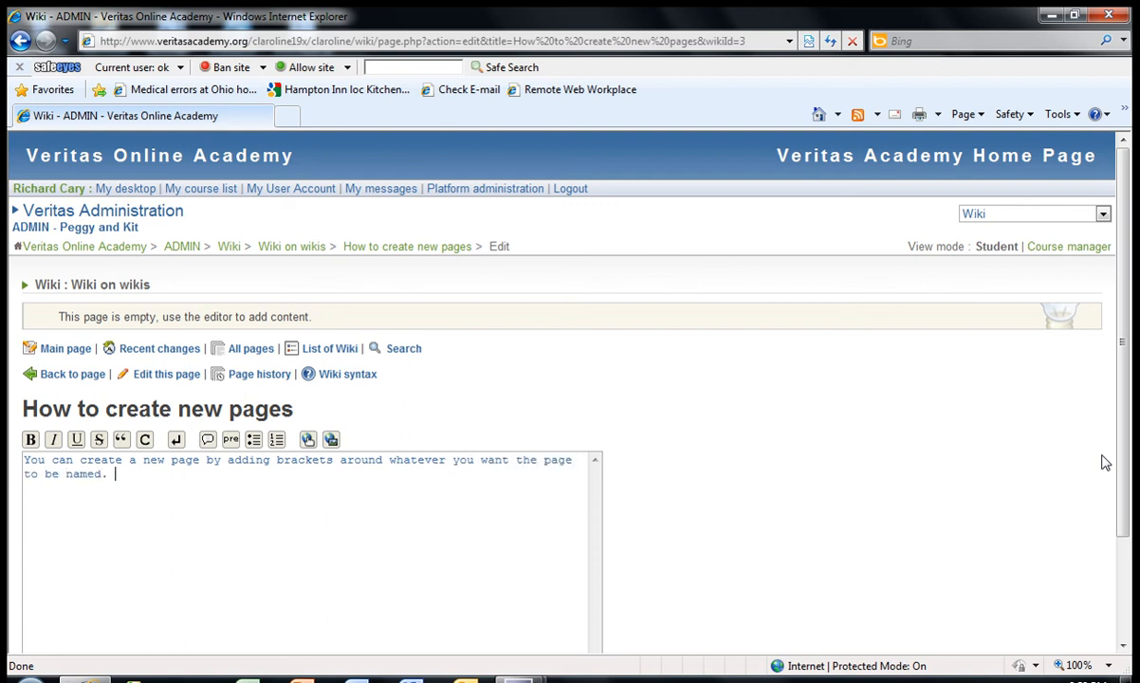
pyautogui.write(' whe')
# Add the sentence "When you add content, you create a page." to the page text and save the page
pyautogui.press('BackSpace')
pyautogui.press('BackSpace')
pyautogui.press('BackSpace')
pyautogui.press('BackSpace')
pyautogui.write('When you add content')
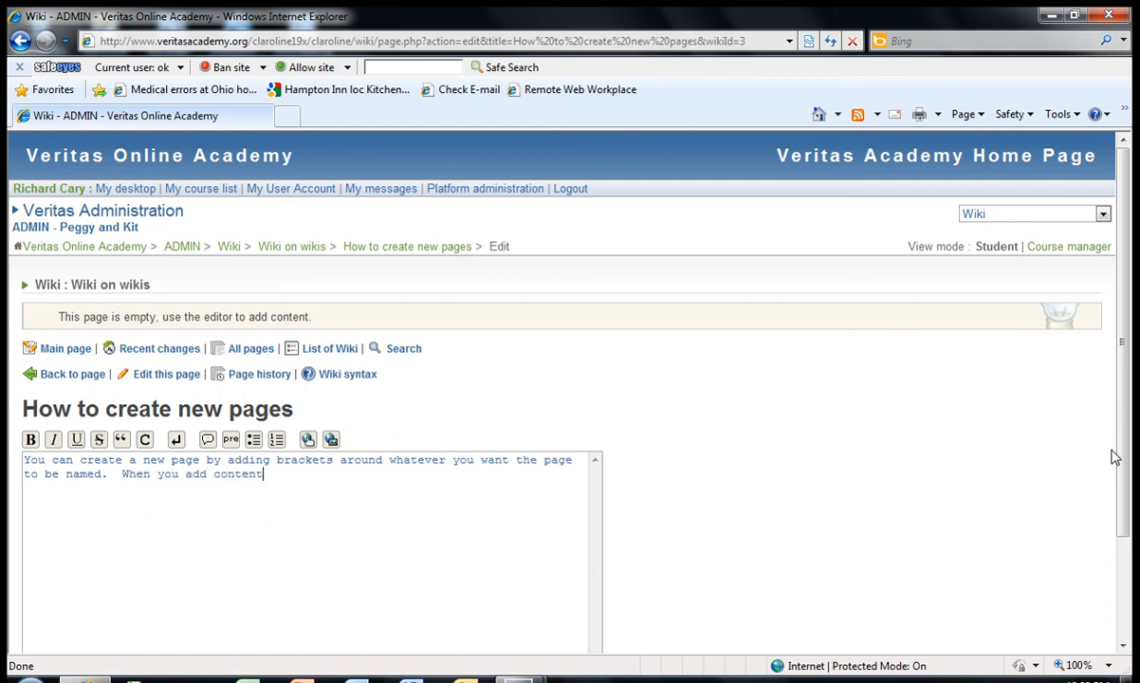
pyautogui.write(', you create a page.')
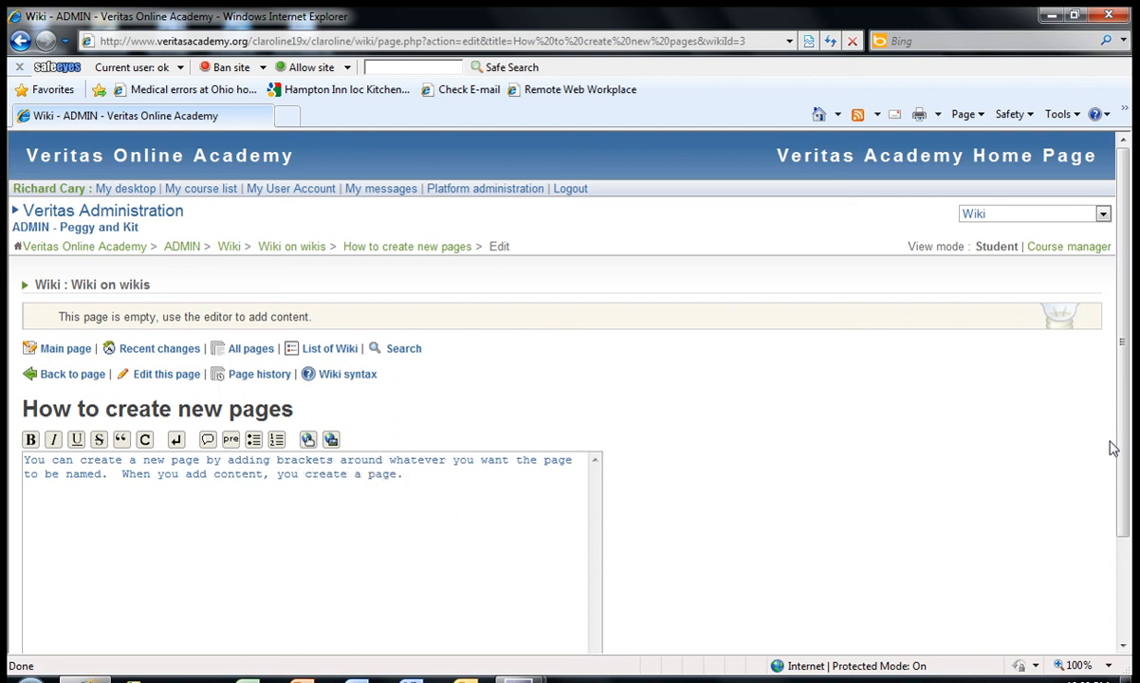
pyautogui.scroll(-1, 395, 557)
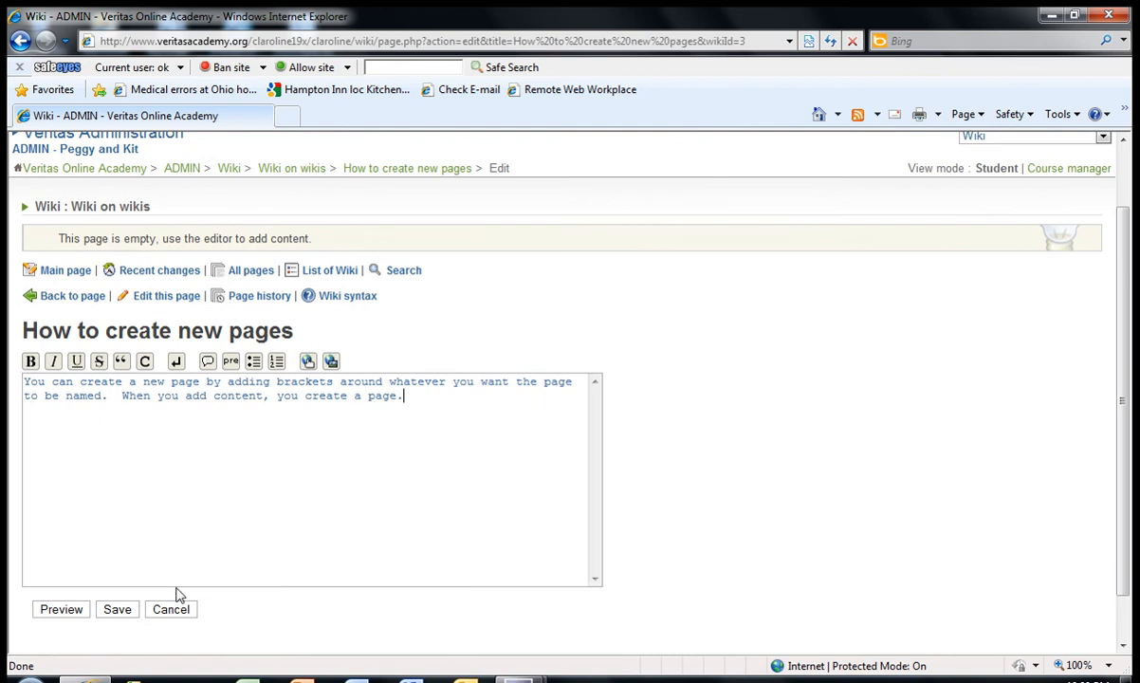
pyautogui.click(118, 608)
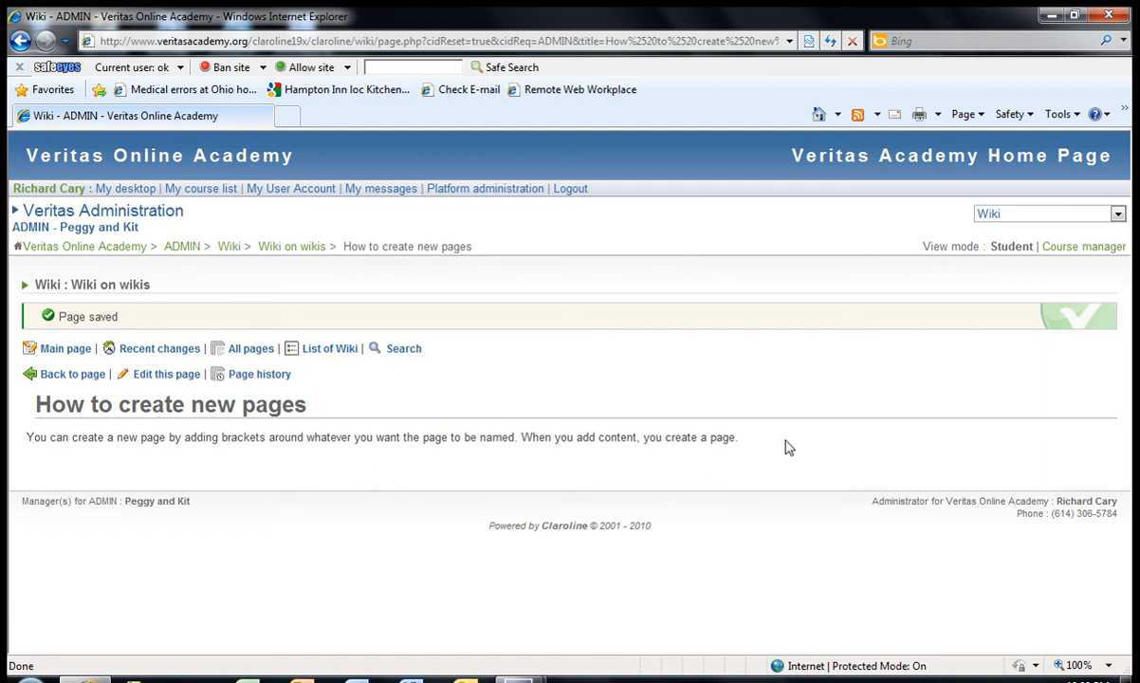
# Return to the wiki's main page and test its link to the "How to create new pages" page
pyautogui.click(81, 350)
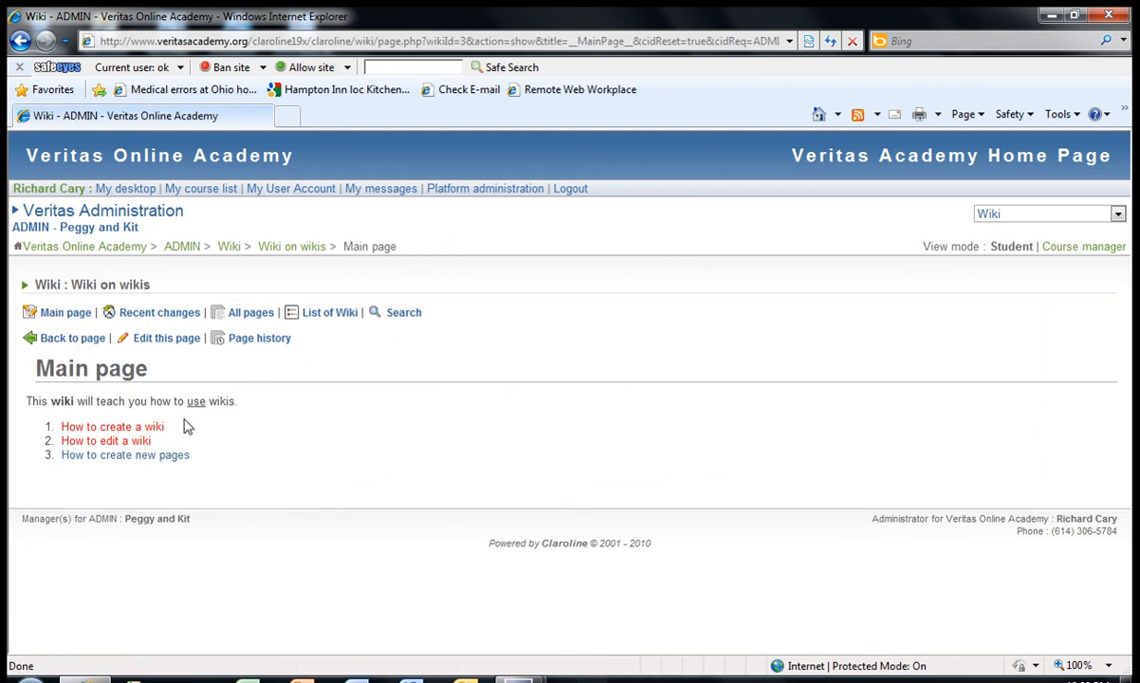
pyautogui.click(137, 456)
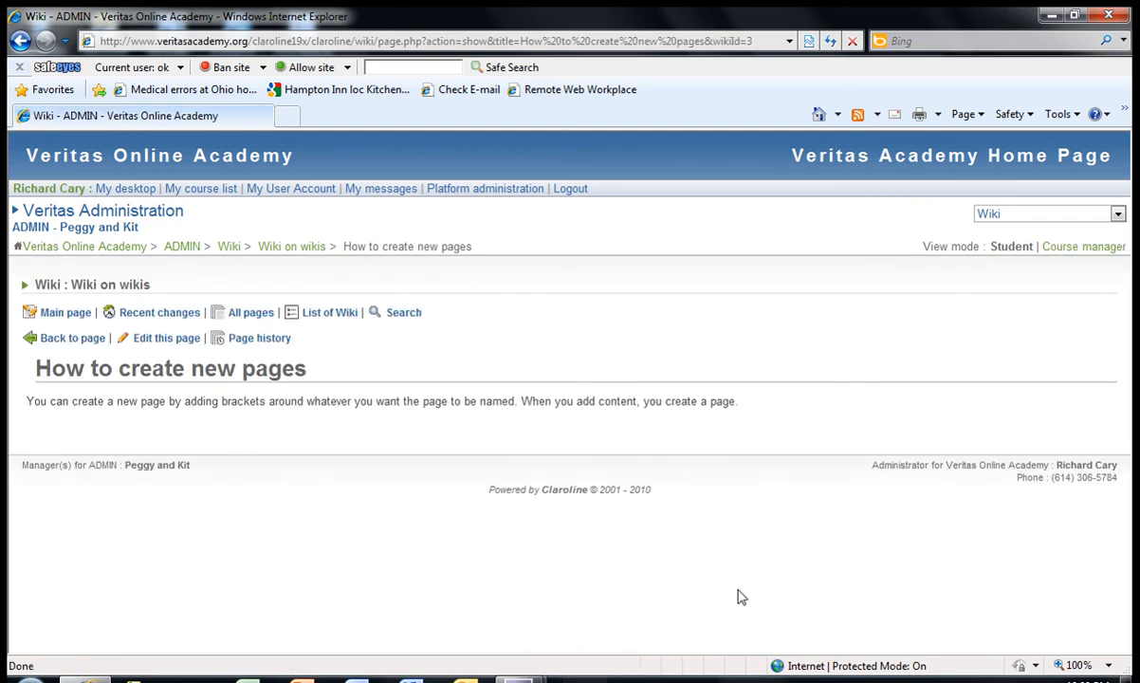
# View the list of all pages in this wiki, and go back to the course's list of wikis
pyautogui.click(259, 320)
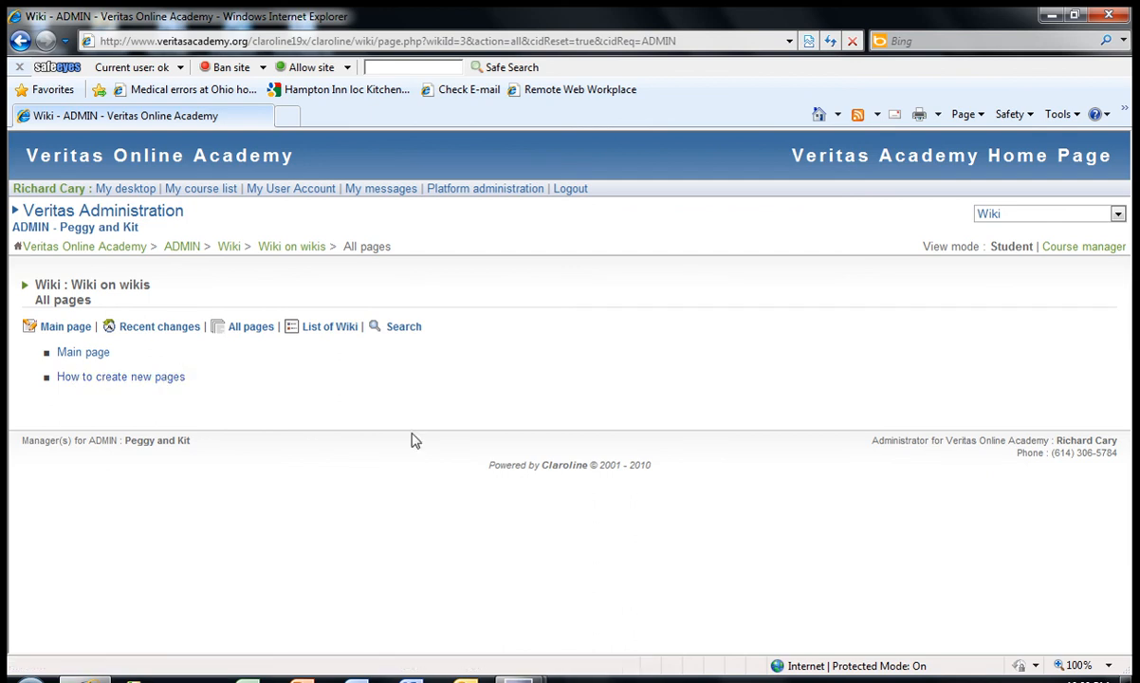
pyautogui.click(329, 328)
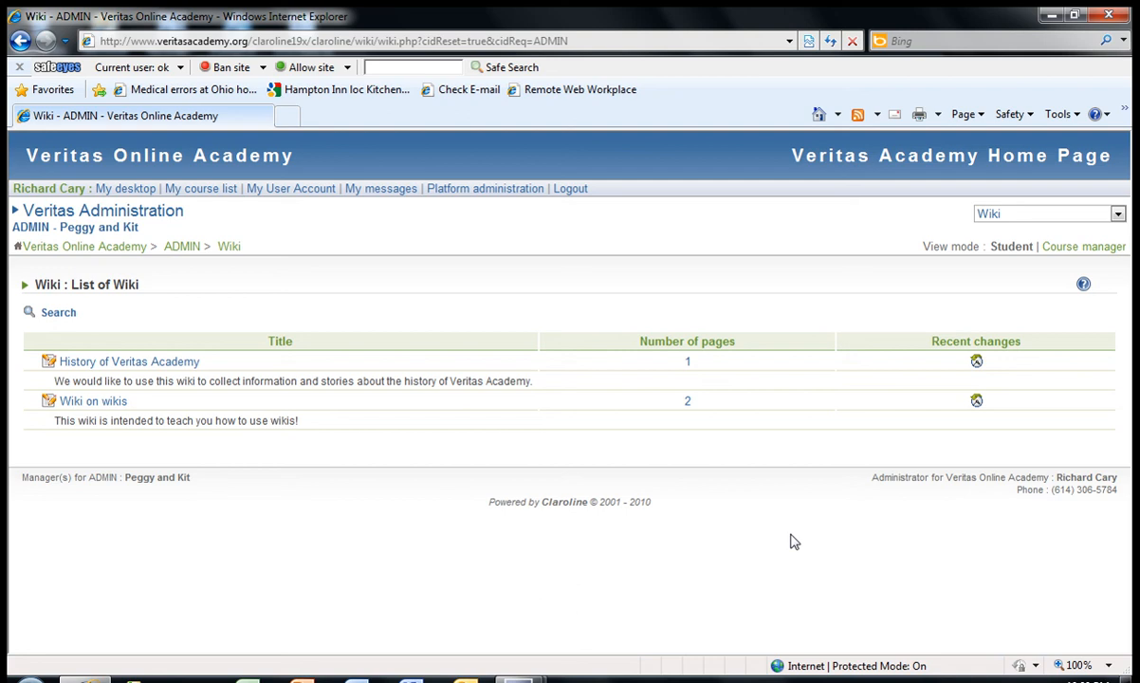
pyautogui.moveTo(520, 676)
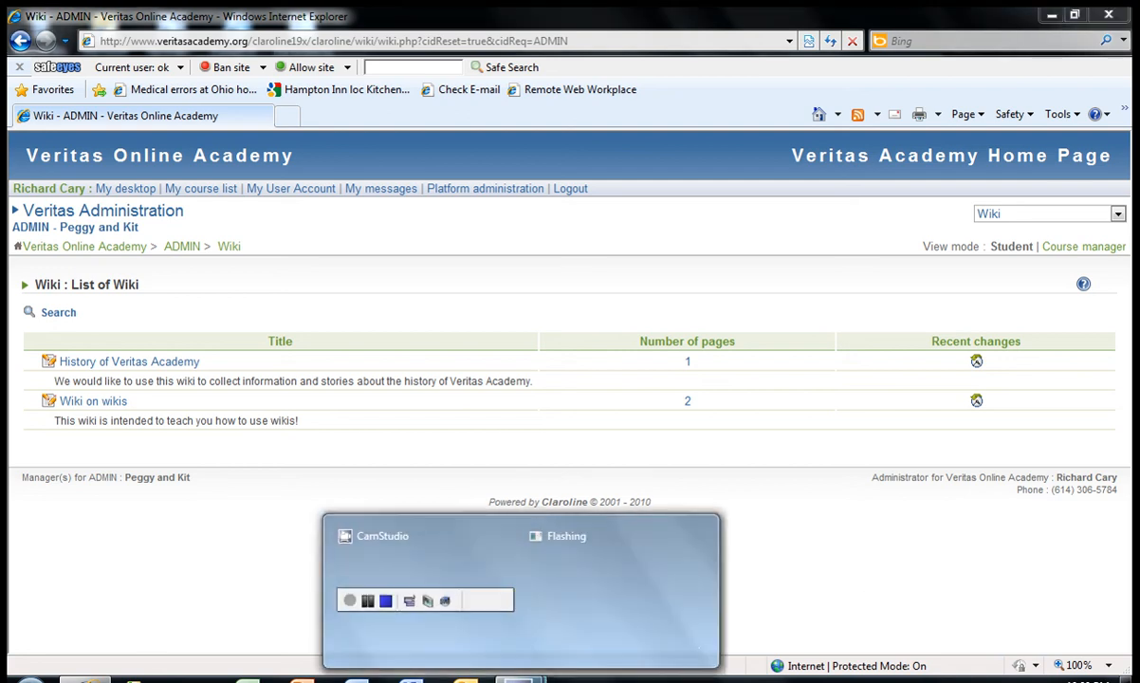